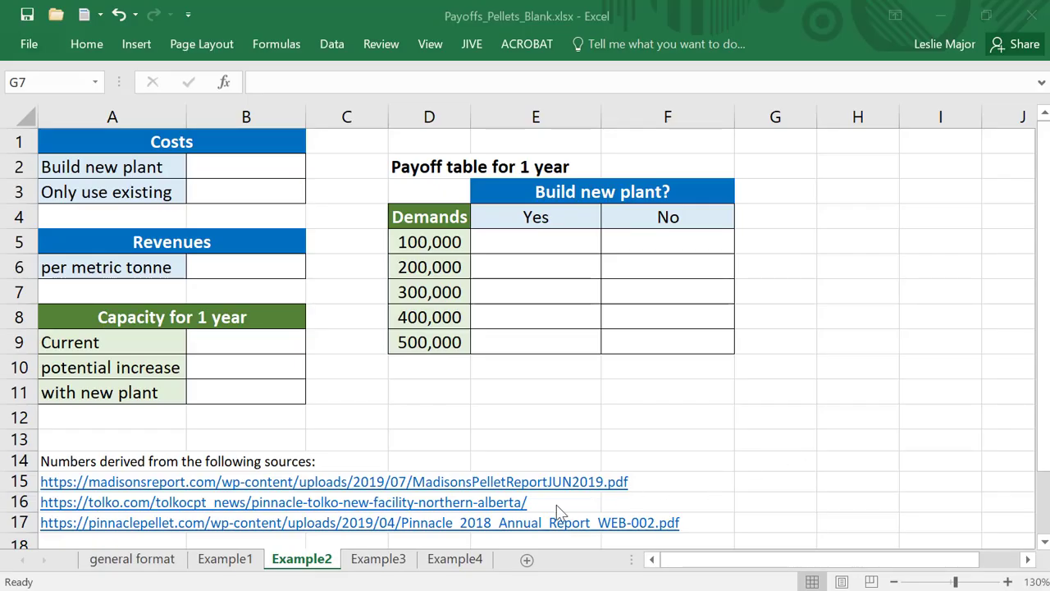
# Enter the build cost $53,000,000, existing-plant cost 0 and revenue $250 per tonne.
pyautogui.press('BackSpace')
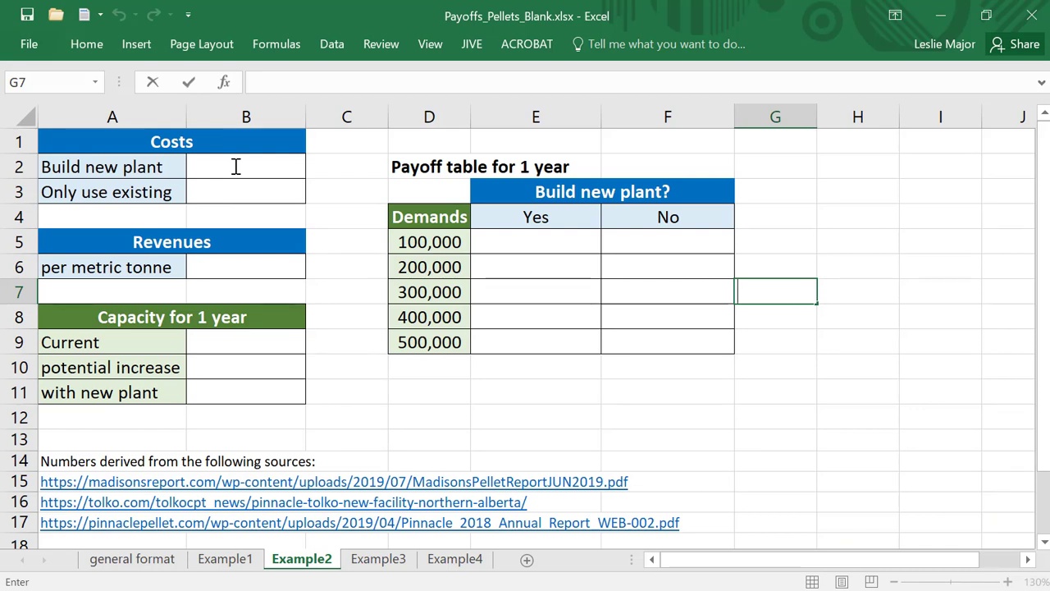
pyautogui.click(235, 166)
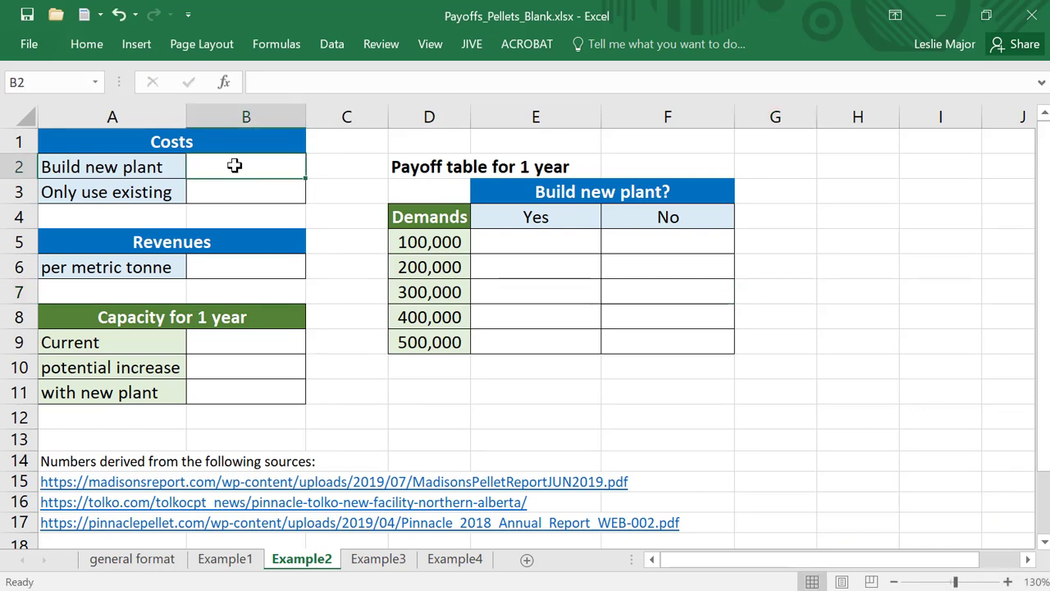
pyautogui.write('53,000,')
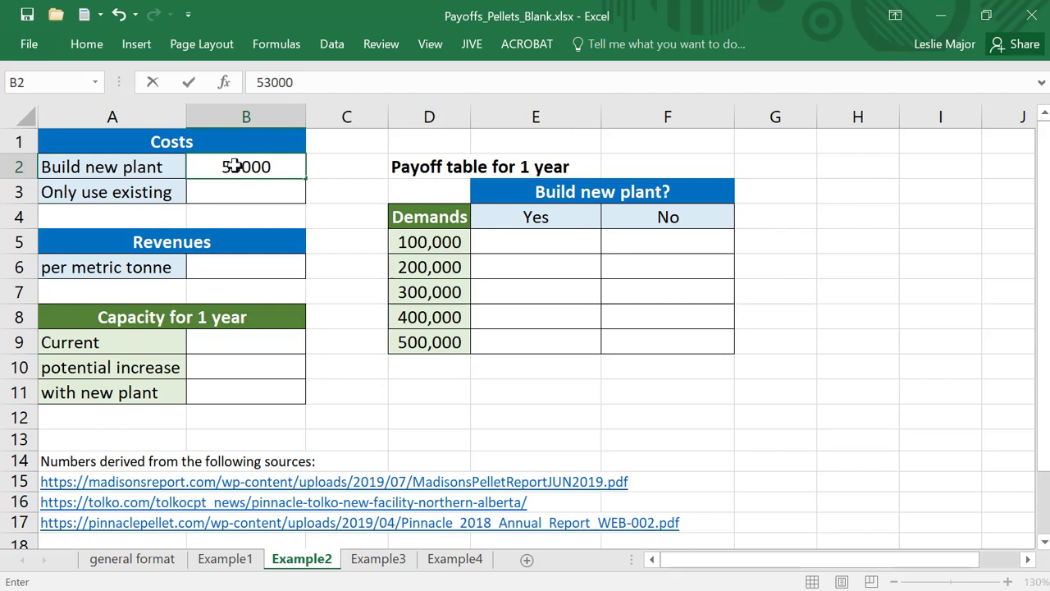
pyautogui.write('000')
pyautogui.press('Return')
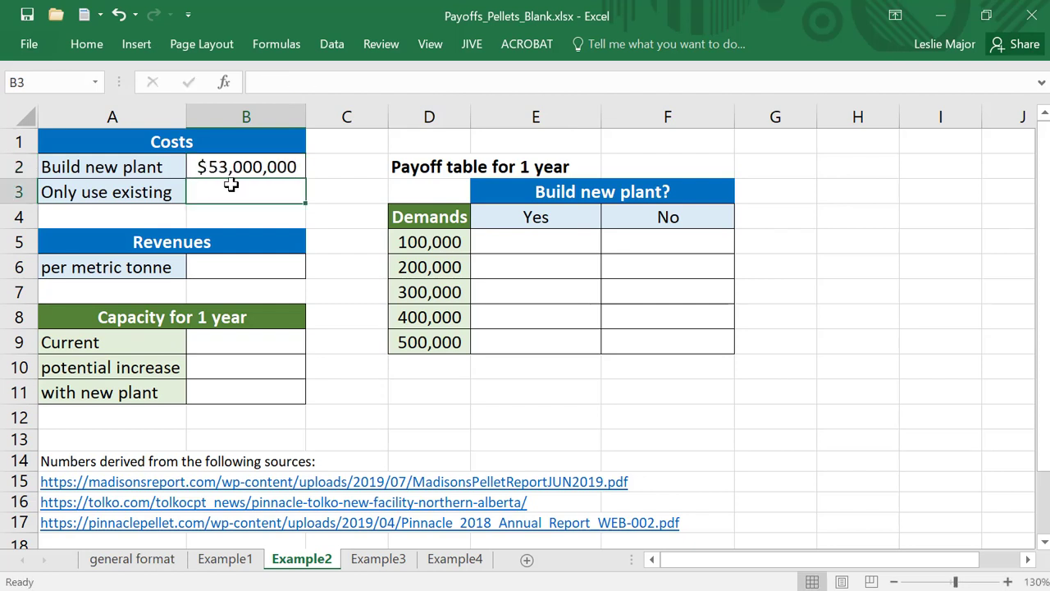
pyautogui.write('0')
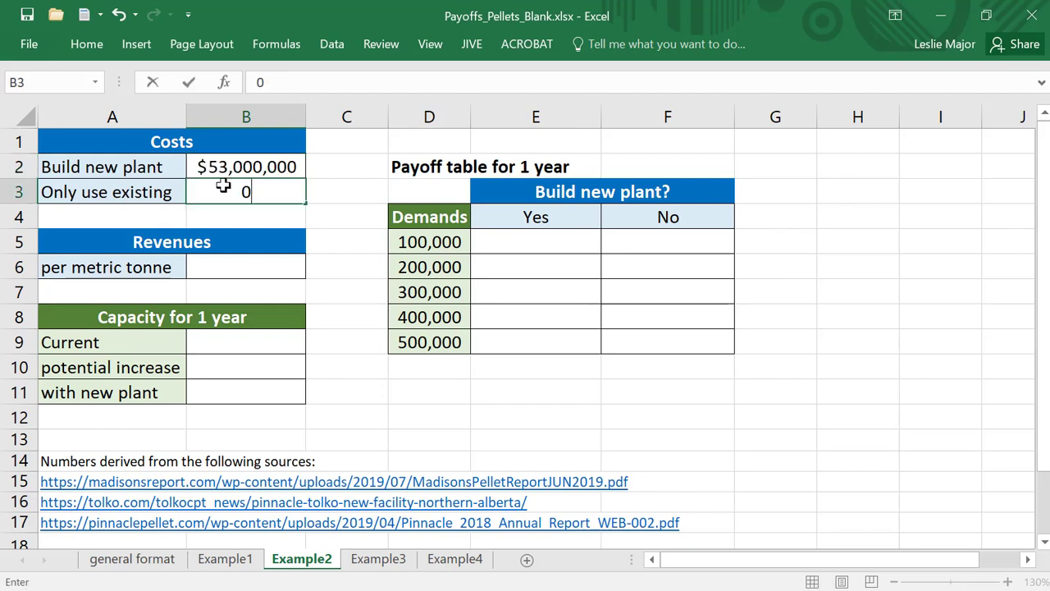
pyautogui.click(344, 209)
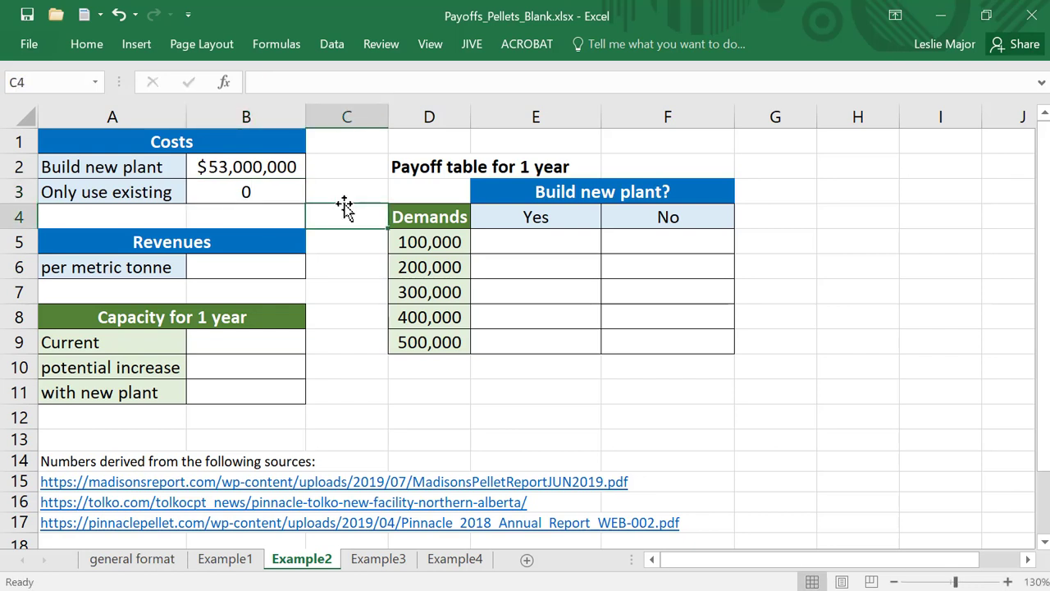
pyautogui.click(283, 193)
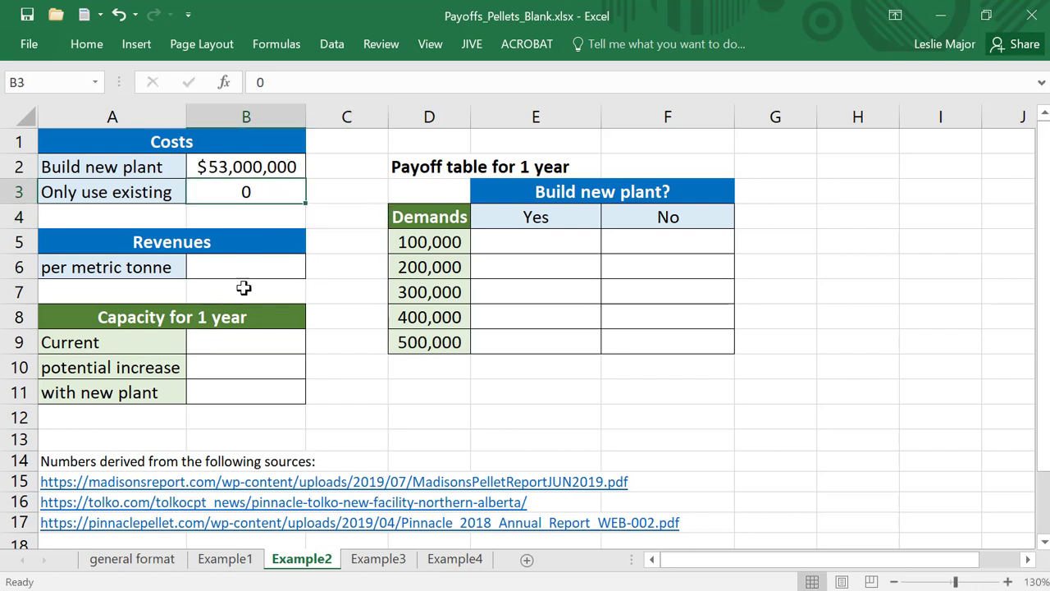
pyautogui.click(268, 261)
pyautogui.write('250')
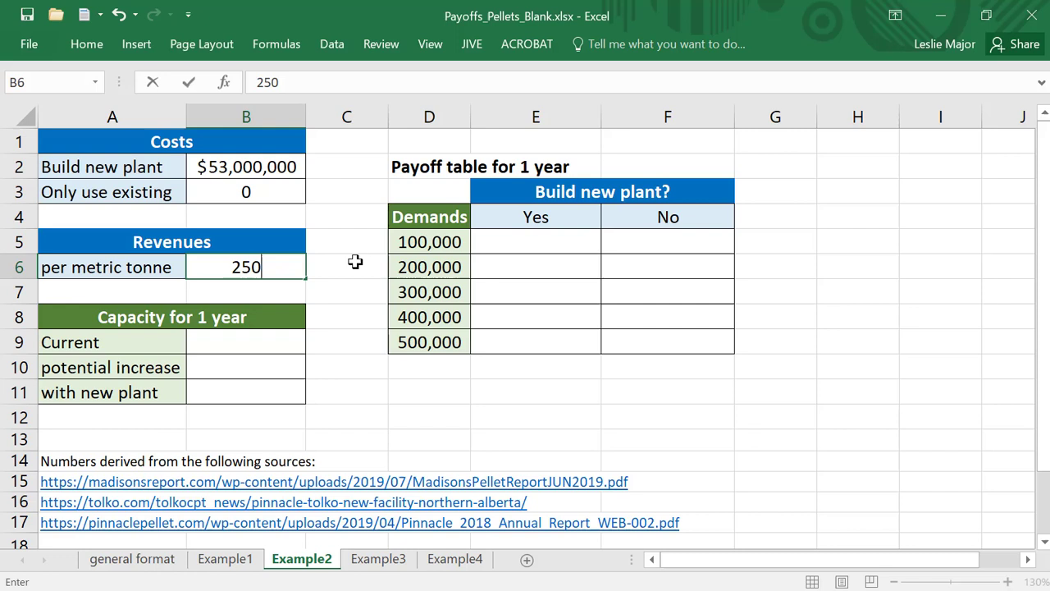
pyautogui.click(354, 261)
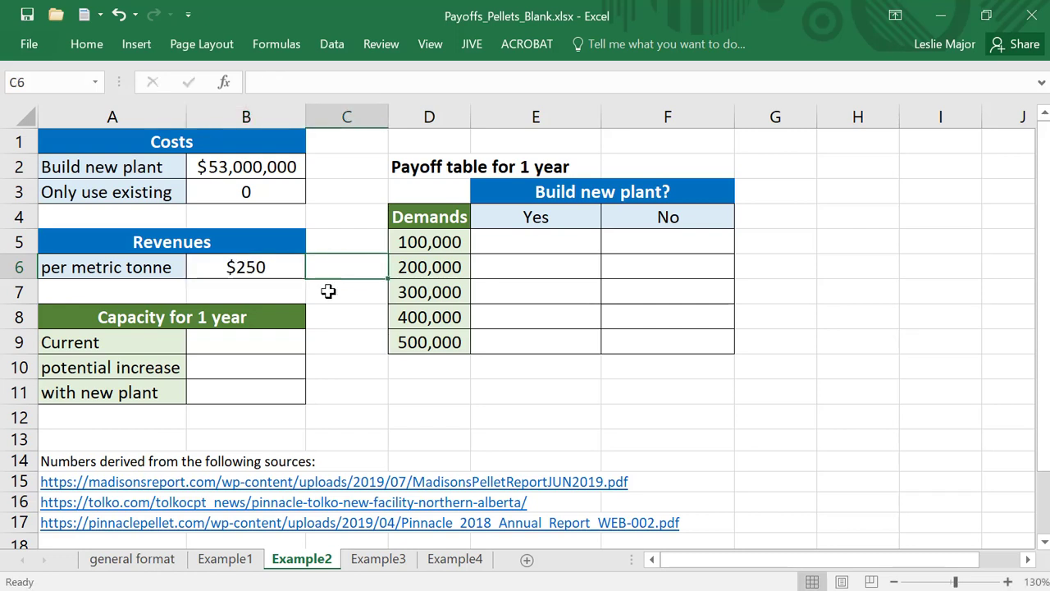
# Enter current capacity 280000 and potential capacity increase 200,000.
pyautogui.click(337, 358)
pyautogui.click(276, 344)
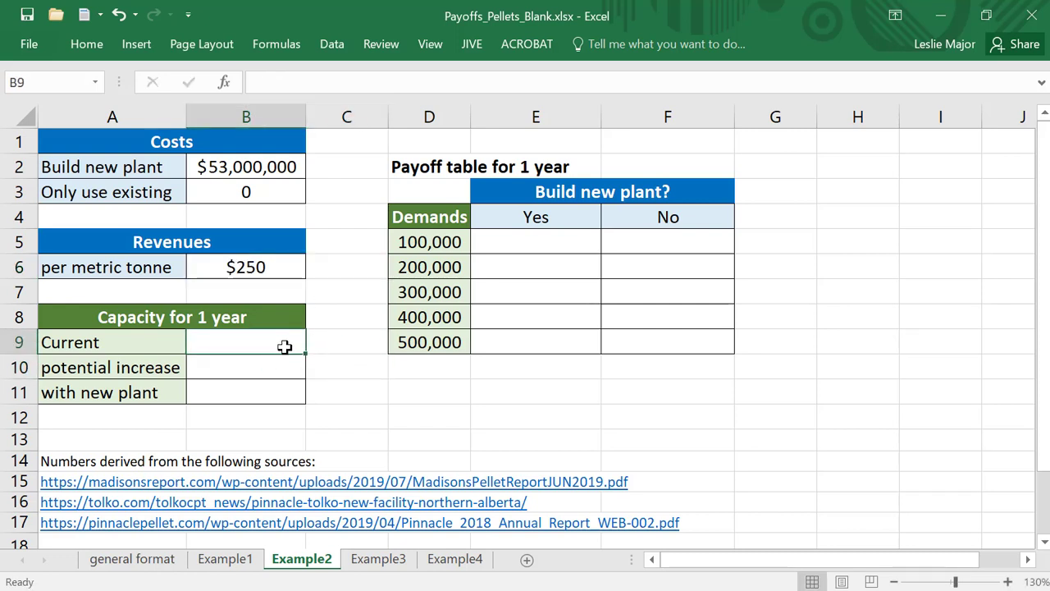
pyautogui.write('280000')
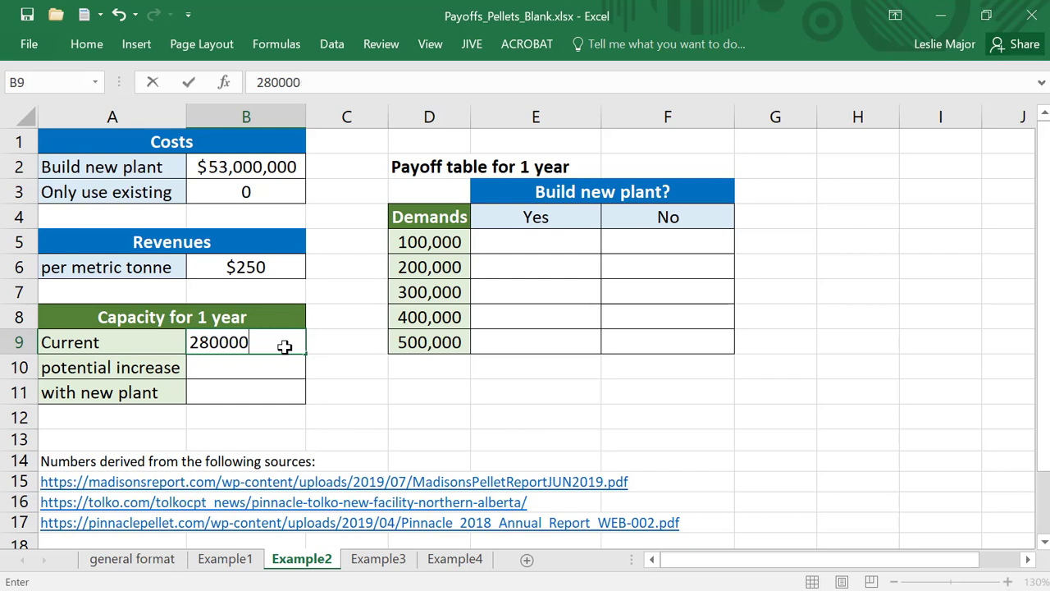
pyautogui.press('Return')
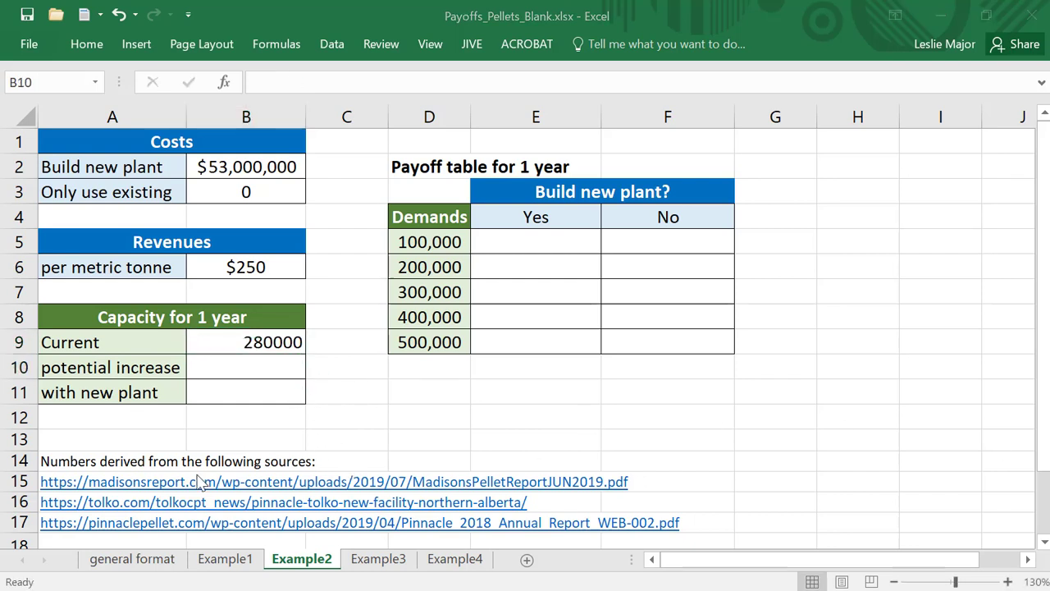
pyautogui.click(230, 359)
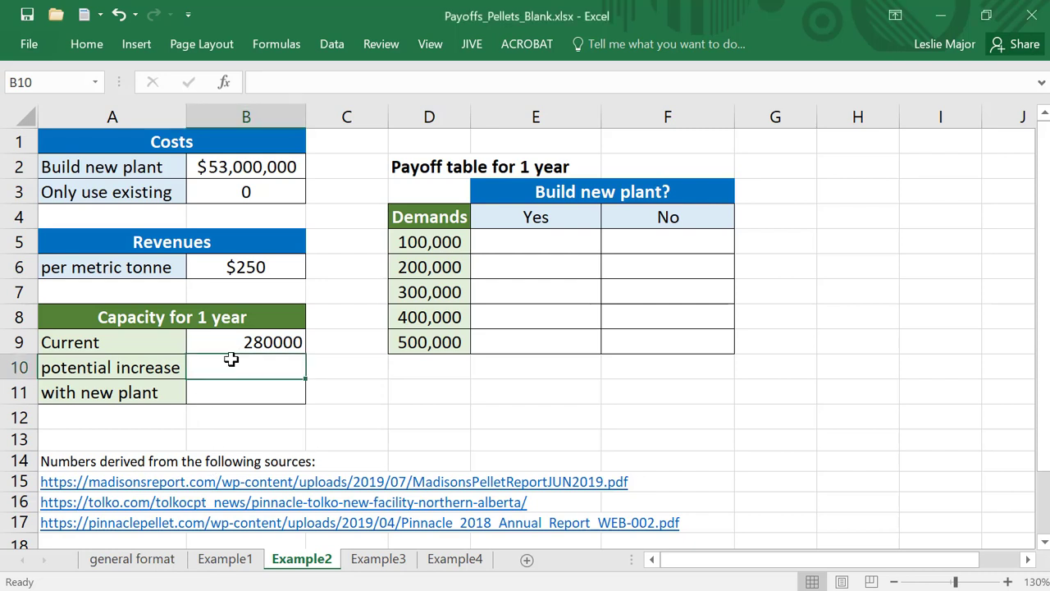
pyautogui.write('200,')
pyautogui.write('00000')
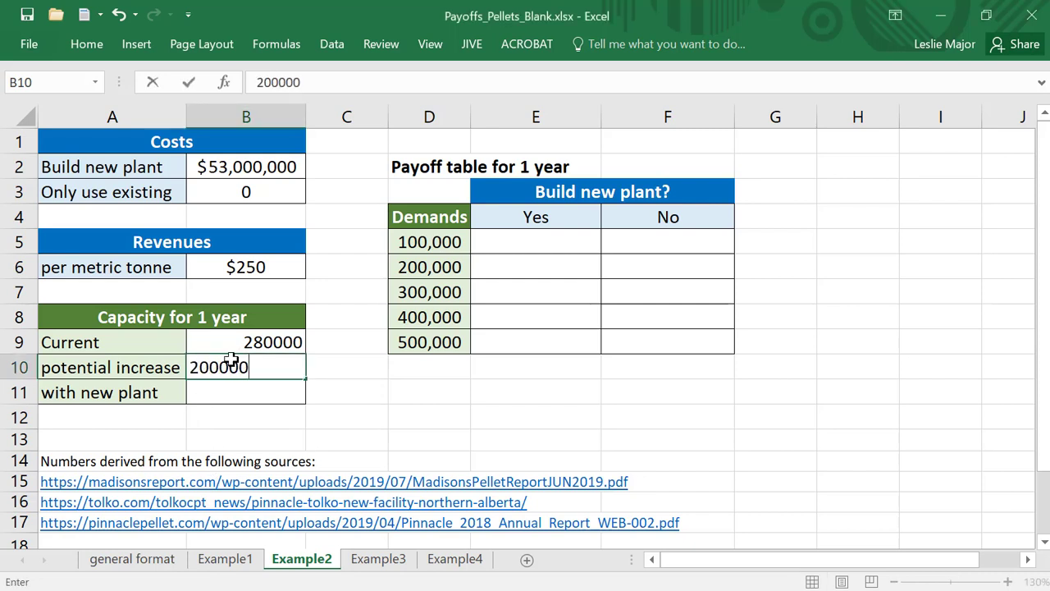
pyautogui.press('Return')
# Total the capacities with =SUM(B9:B10) in B11, giving 480000 with the new plant.
pyautogui.write('=sum(')
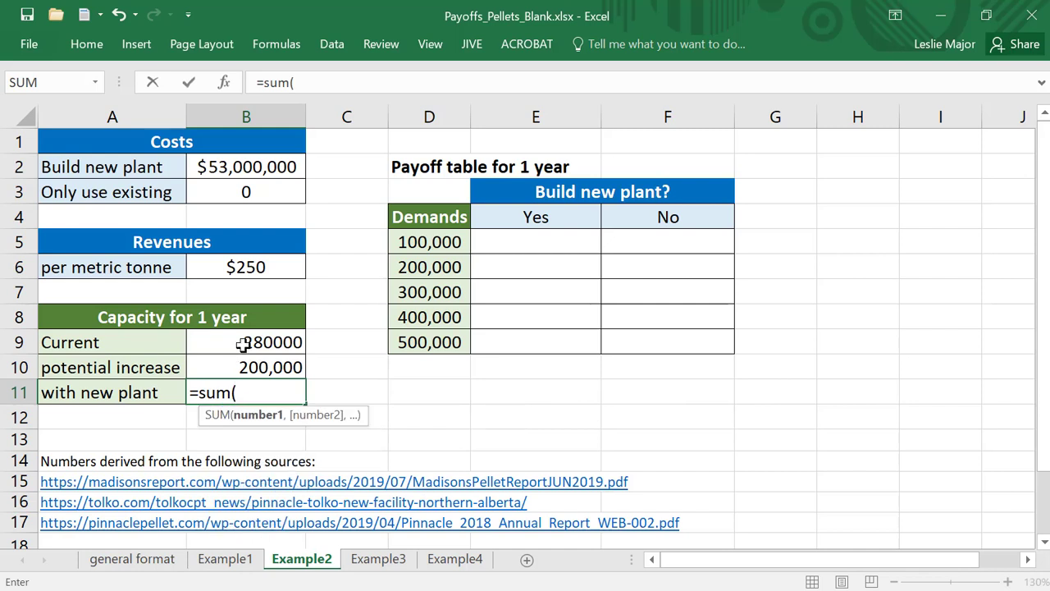
pyautogui.moveTo(242, 344); pyautogui.dragTo(235, 356)
pyautogui.write(')')
pyautogui.press('Return')
pyautogui.press('Up')
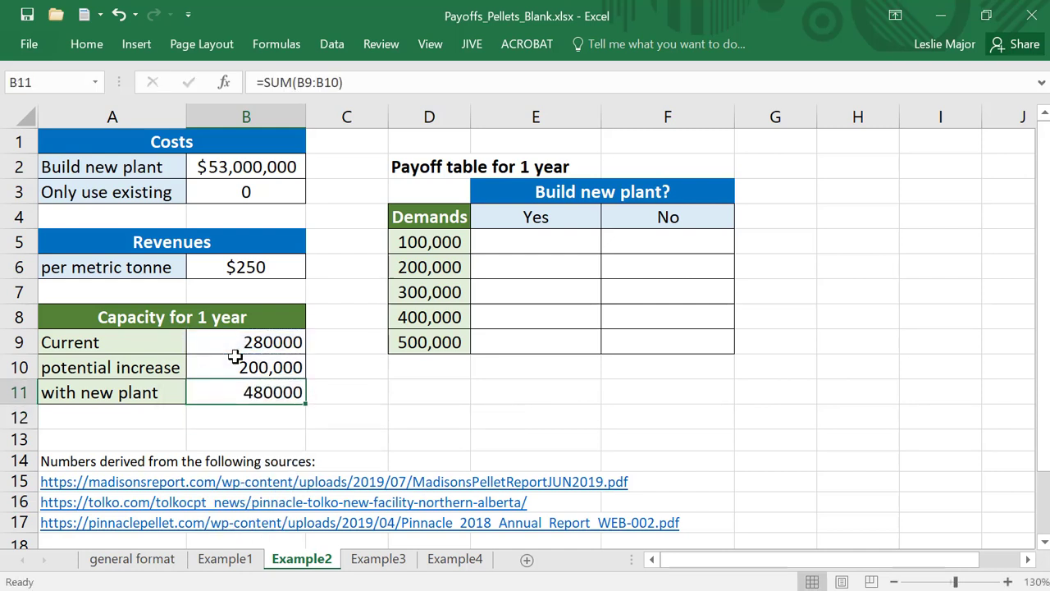
pyautogui.click(937, 340)
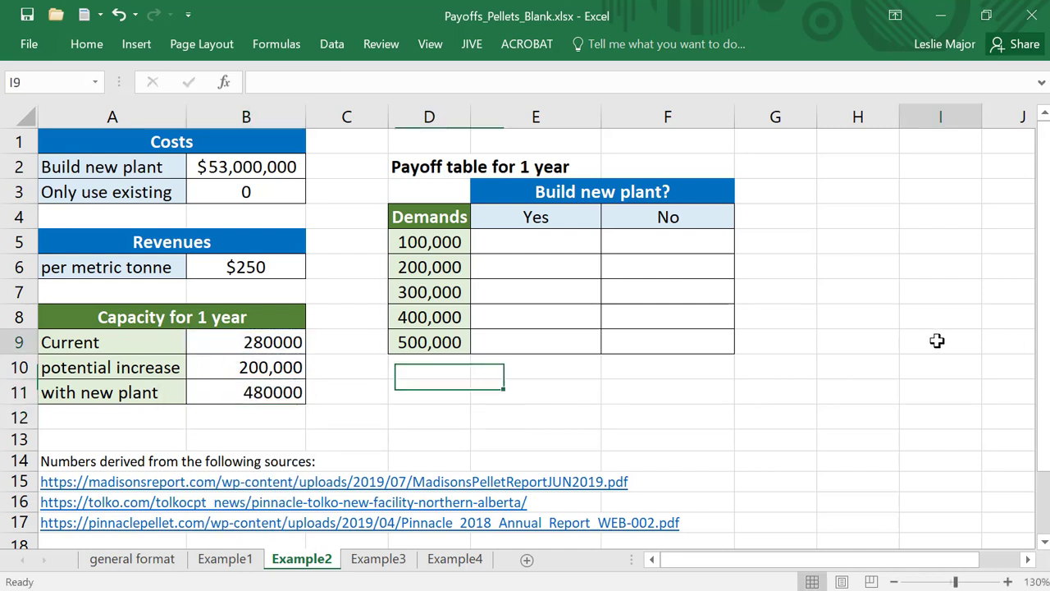
pyautogui.click(433, 241)
pyautogui.keyDown('shift'); pyautogui.click(448, 342); pyautogui.keyUp('shift')
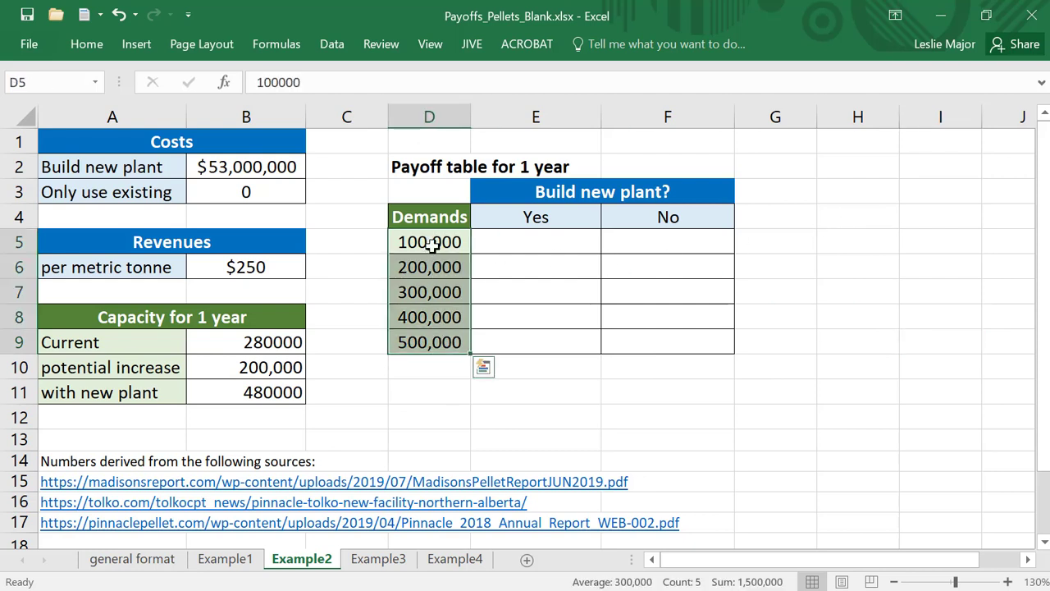
pyautogui.click(447, 342)
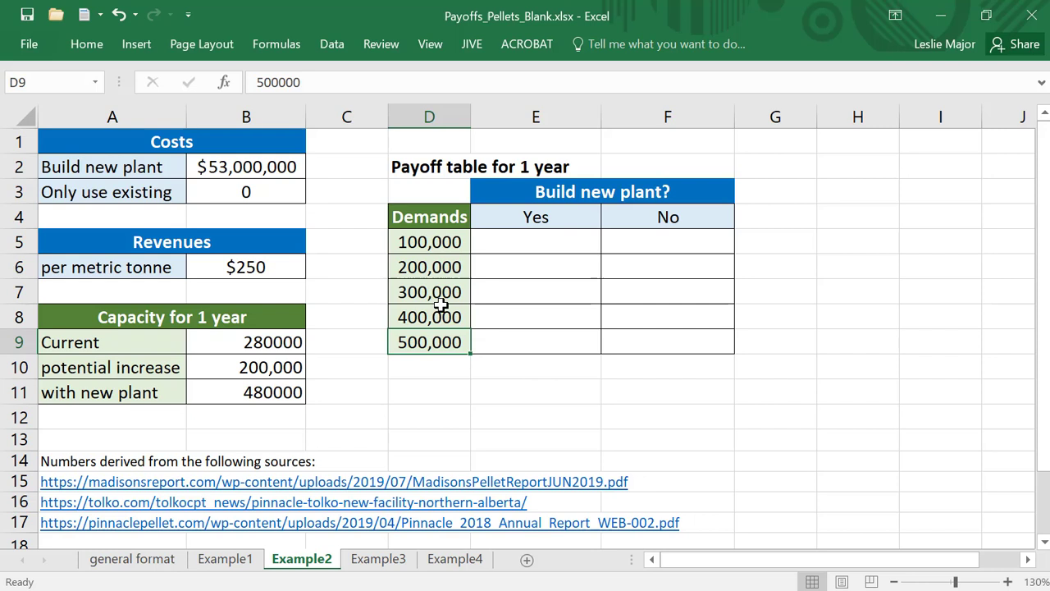
pyautogui.click(539, 385)
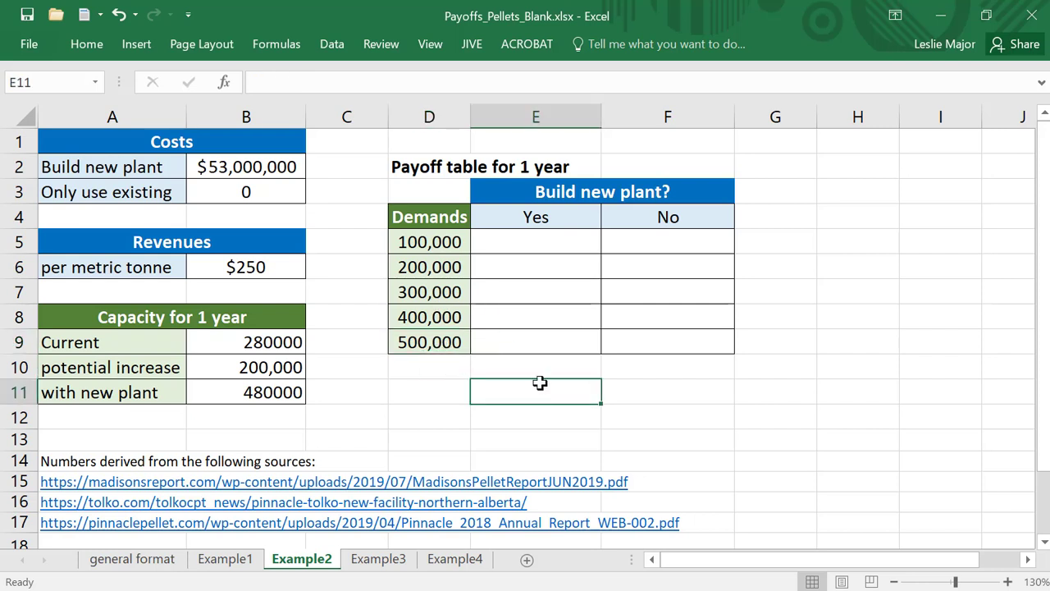
pyautogui.click(548, 240)
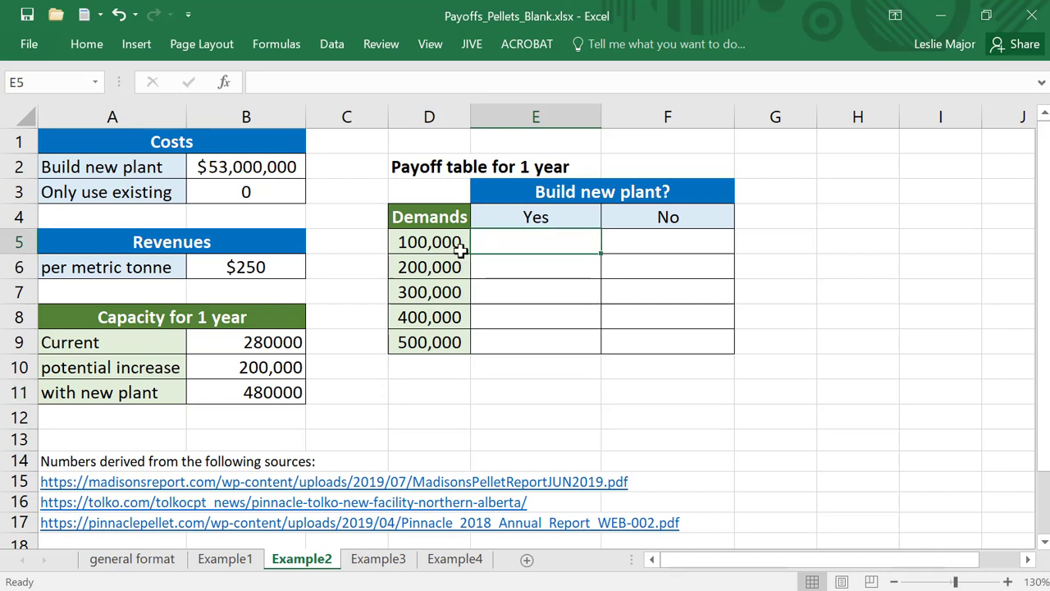
pyautogui.moveTo(460, 250); pyautogui.dragTo(457, 342)
pyautogui.click(487, 417)
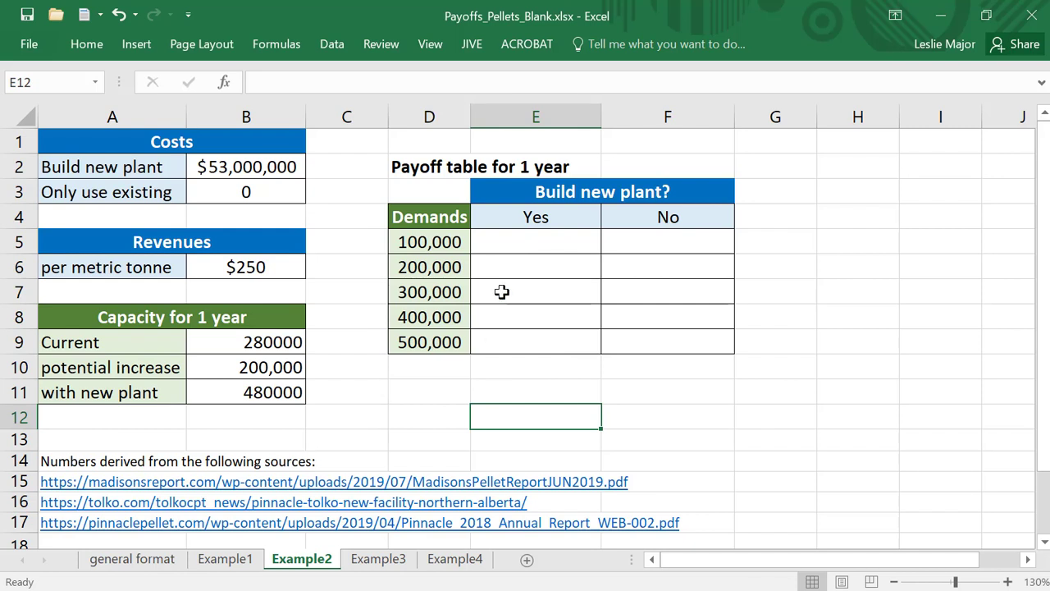
pyautogui.click(532, 242)
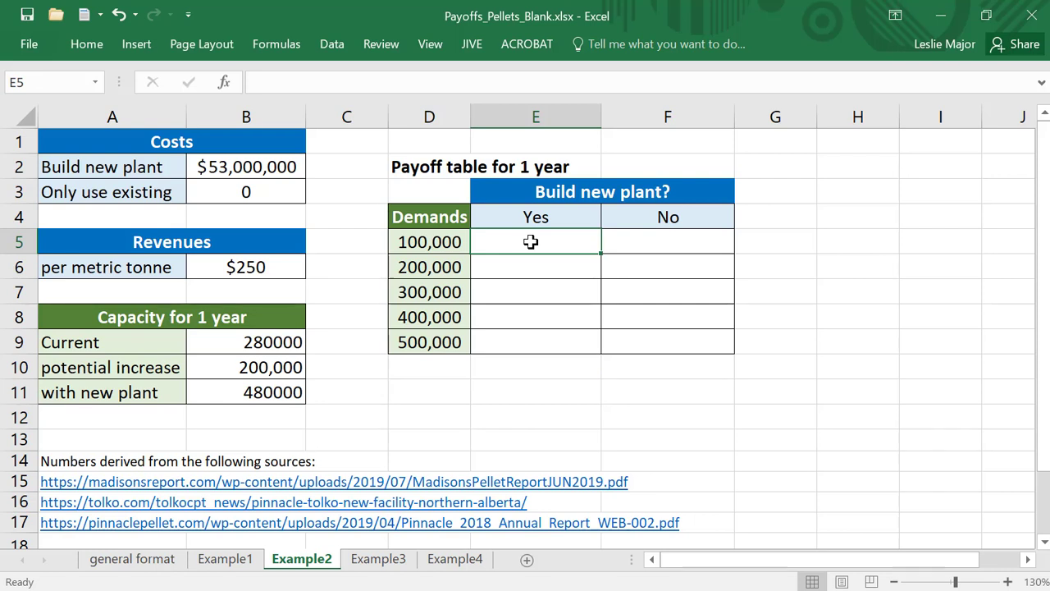
pyautogui.click(676, 218)
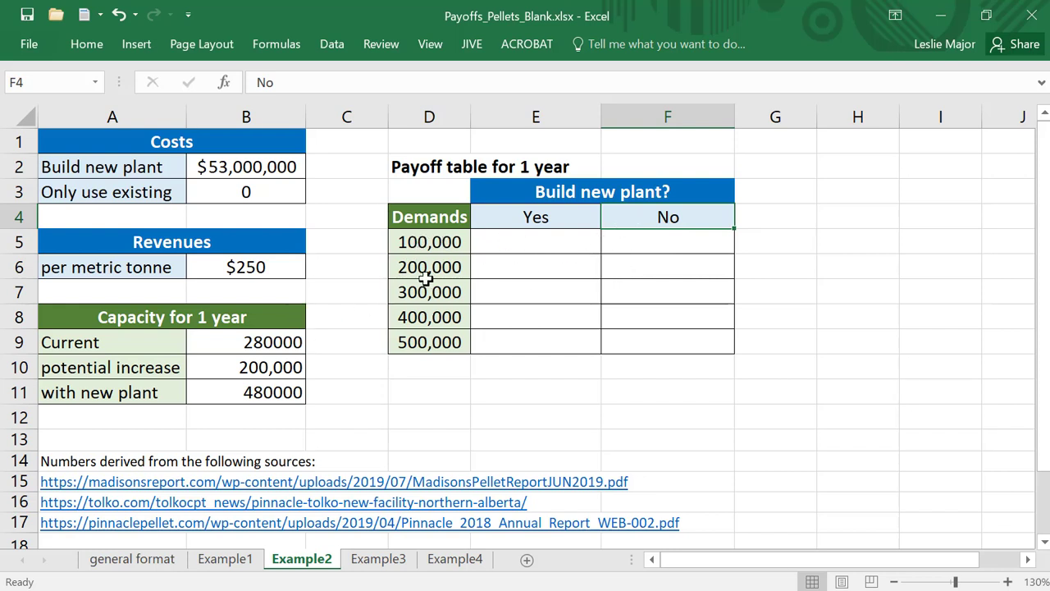
pyautogui.moveTo(429, 241); pyautogui.dragTo(420, 264)
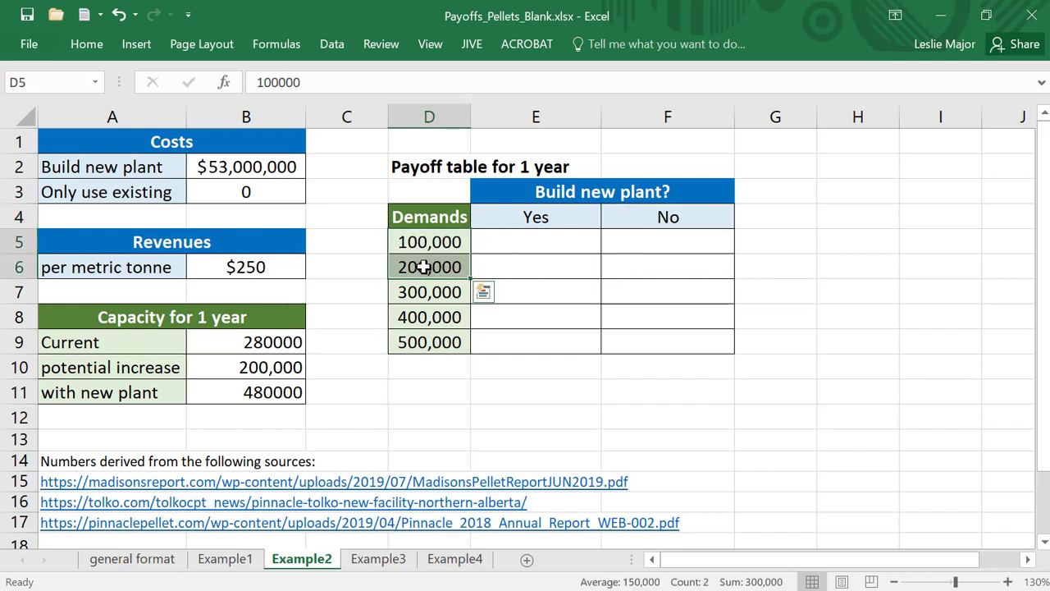
pyautogui.click(423, 287)
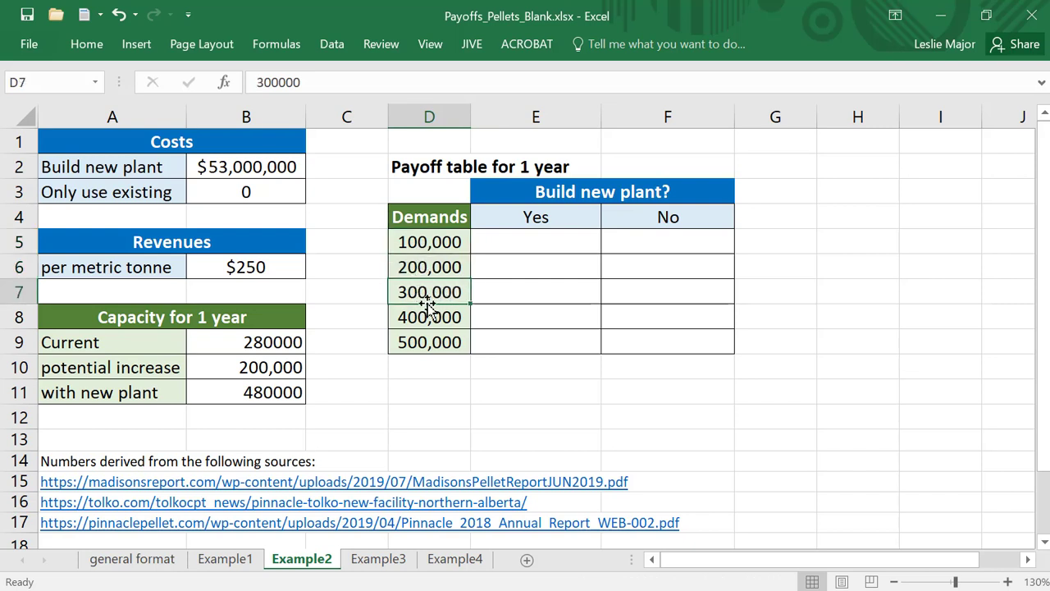
pyautogui.click(279, 341)
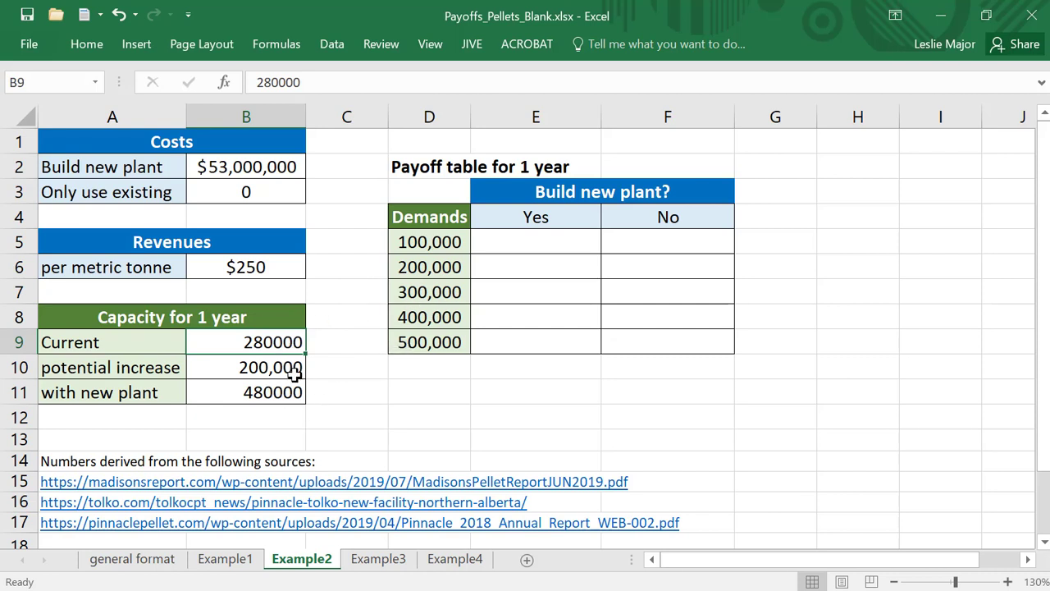
pyautogui.click(424, 341)
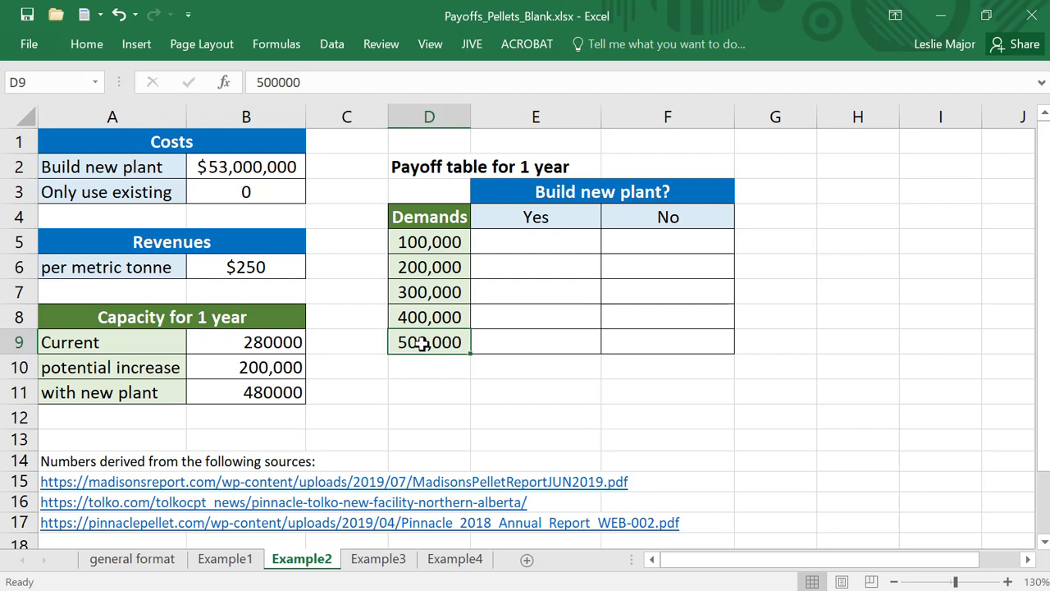
pyautogui.click(254, 397)
pyautogui.click(446, 400)
pyautogui.click(510, 242)
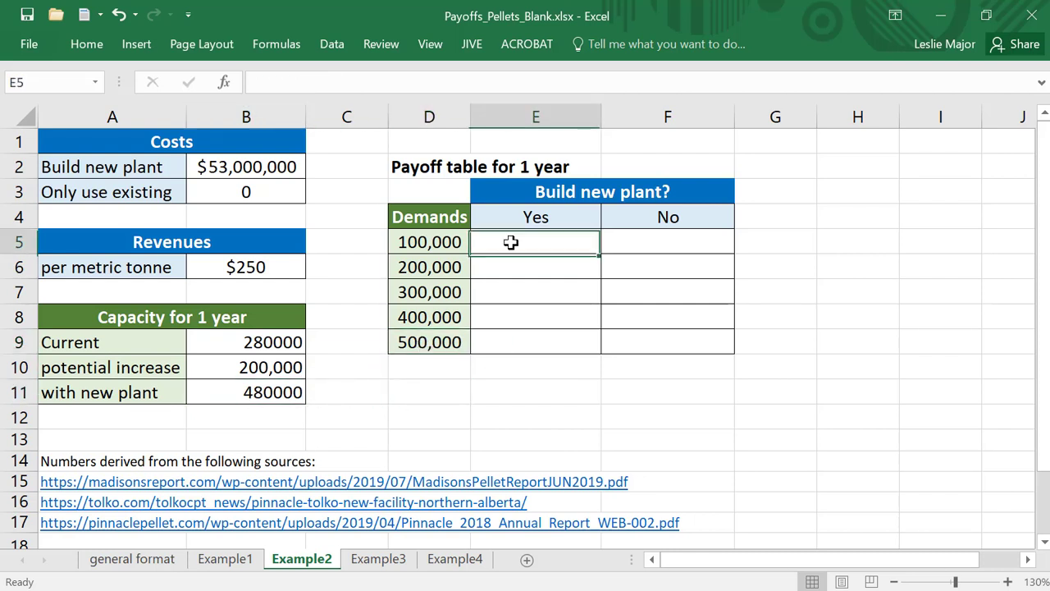
# Enter =MIN($D5,$B$11) in E5, capping the 100,000 demand at new-plant capacity.
pyautogui.write('=')
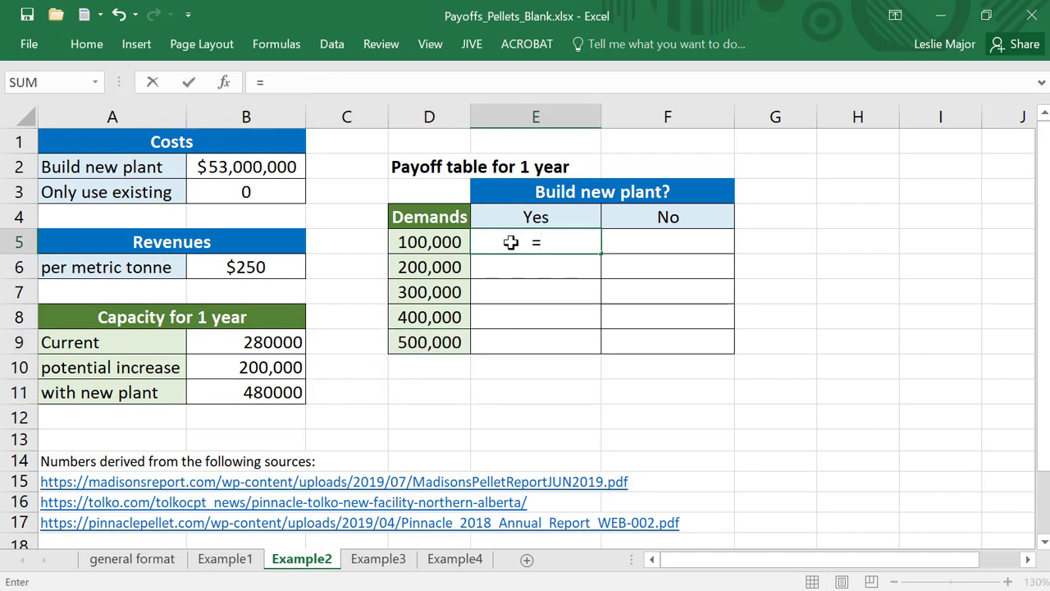
pyautogui.write('min(')
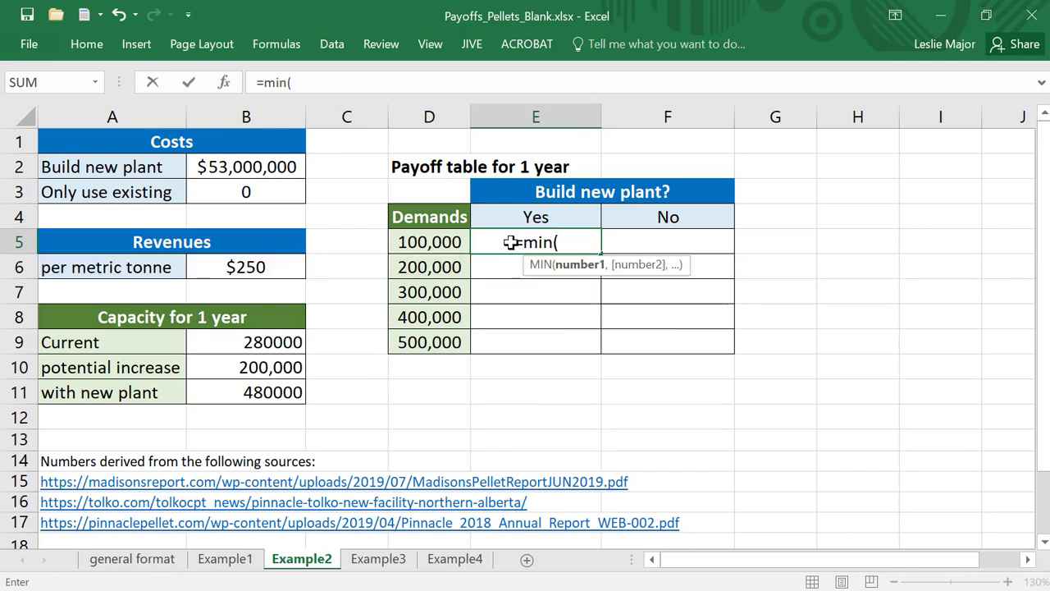
pyautogui.click(451, 242)
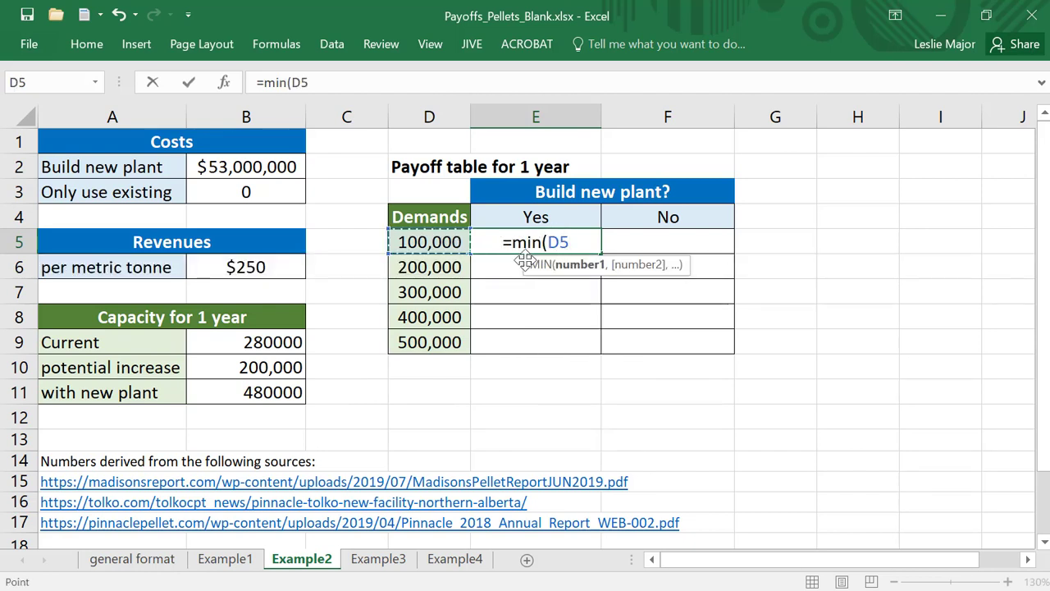
pyautogui.write(',')
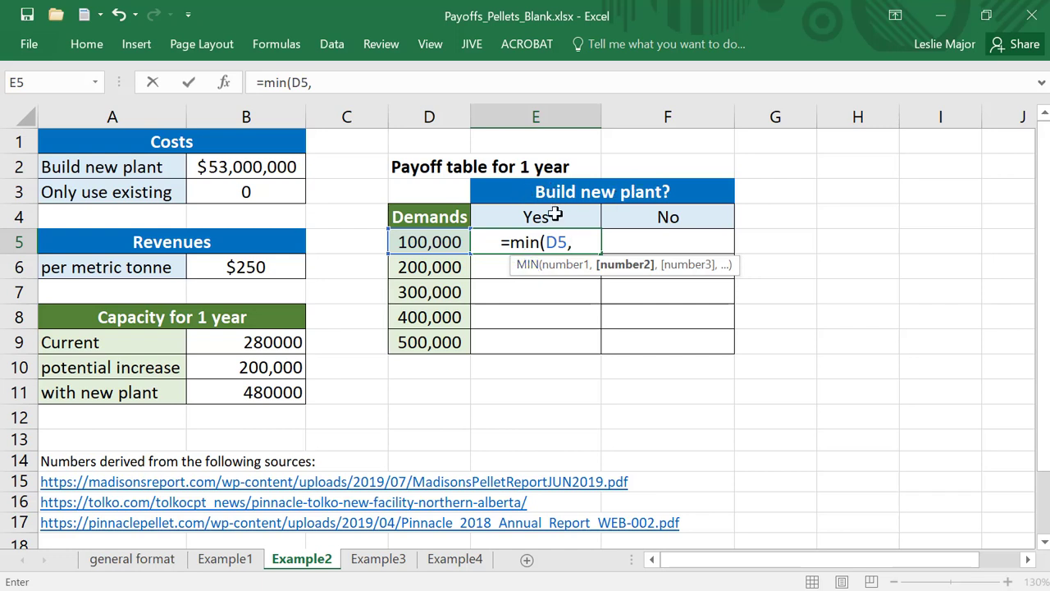
pyautogui.click(289, 392)
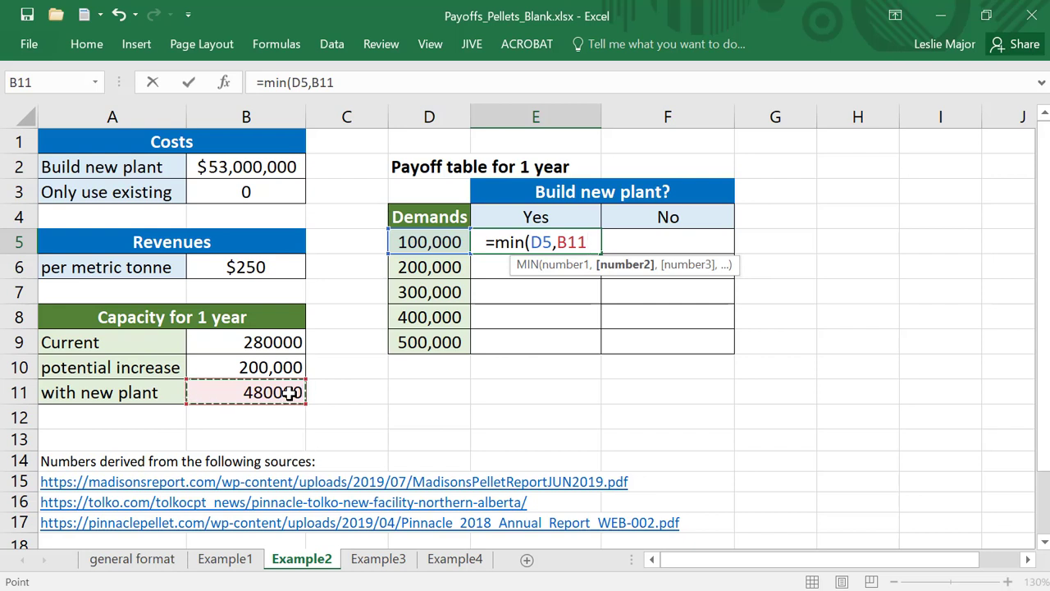
pyautogui.press('F4')
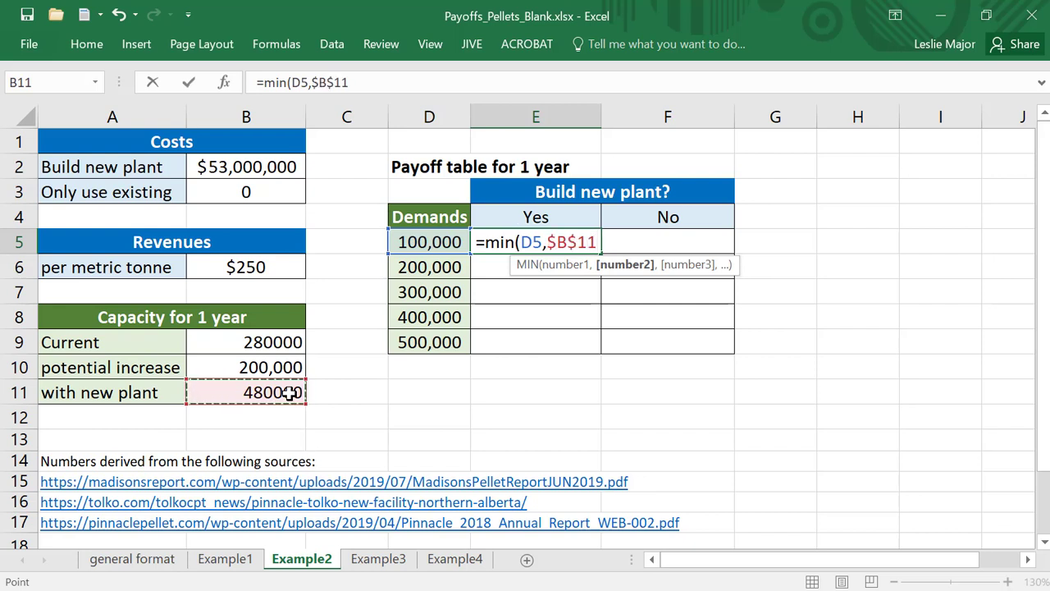
pyautogui.click(523, 242)
pyautogui.write('$')
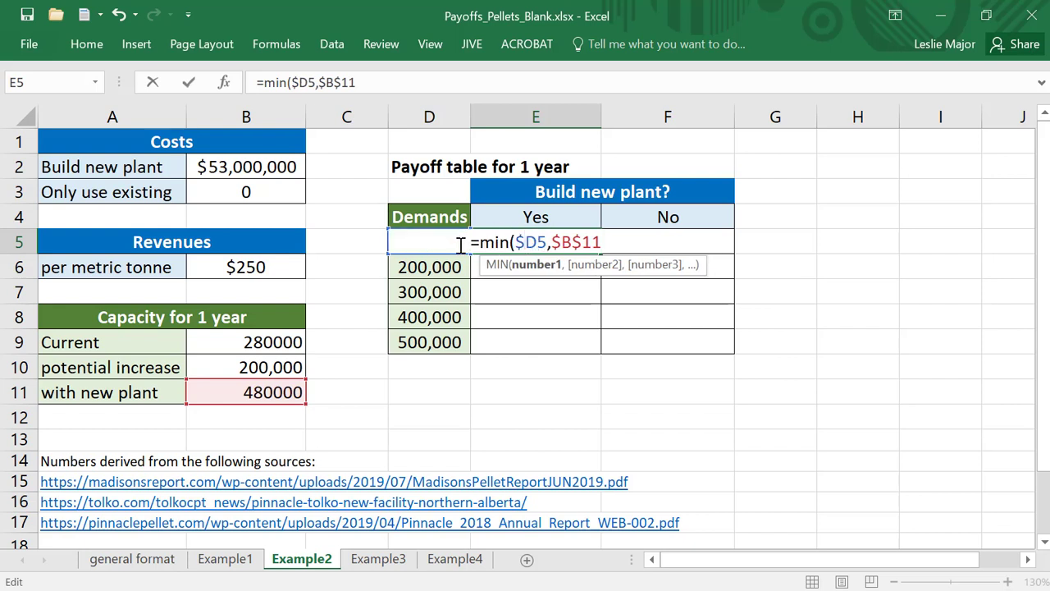
pyautogui.click(619, 242)
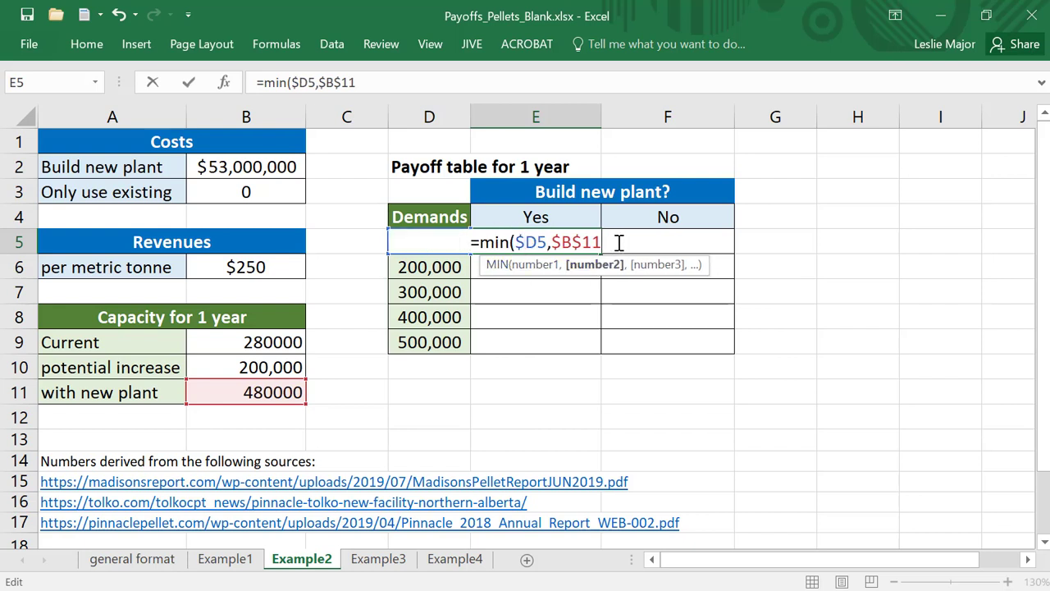
pyautogui.write(')')
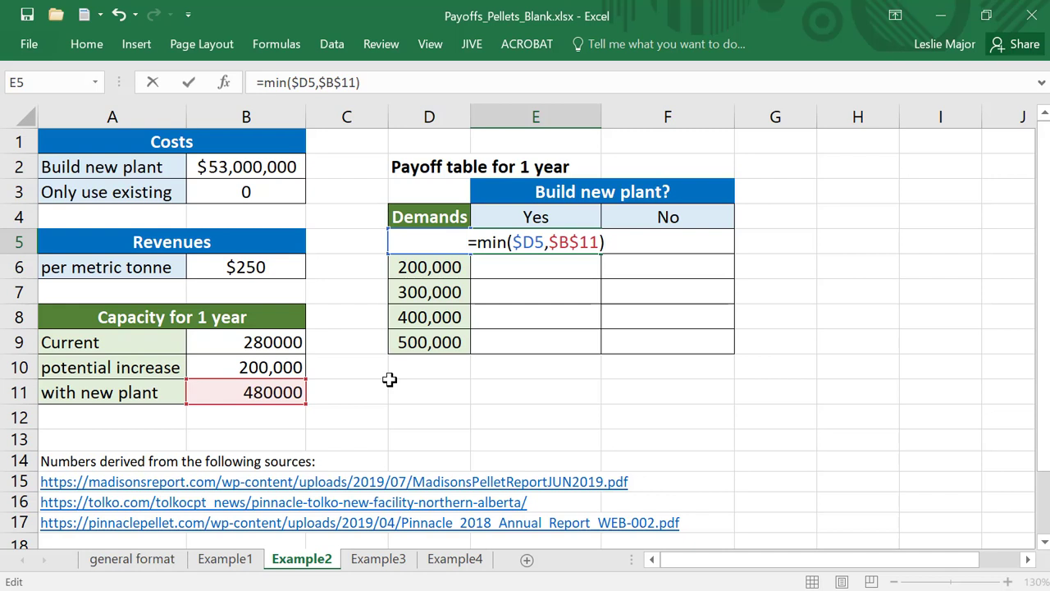
pyautogui.press('Return')
pyautogui.press('Up')
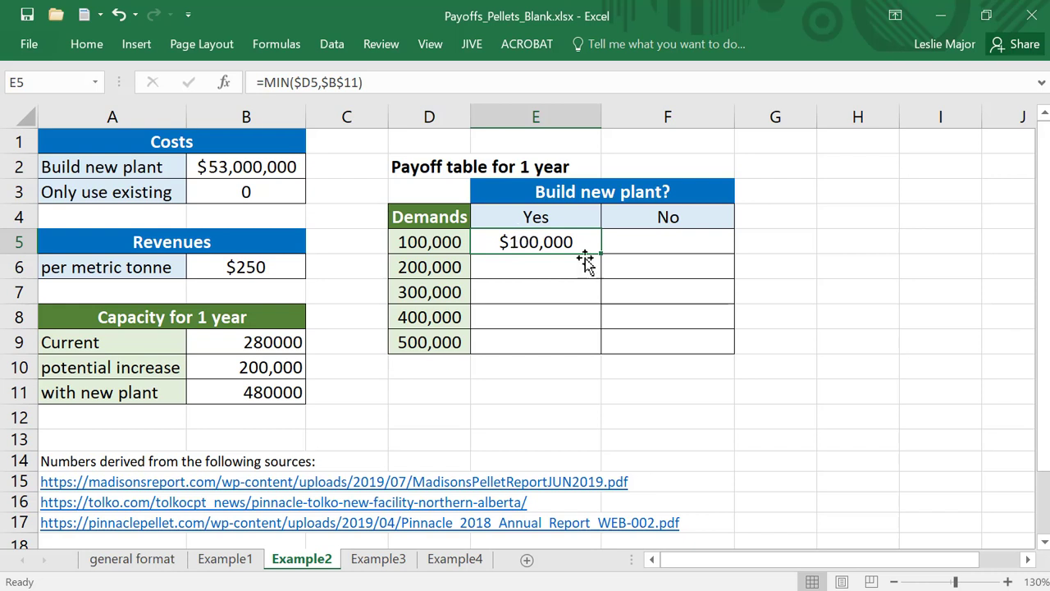
# Fill the MIN formula down to the 500,000 demand row and check the copied results.
pyautogui.moveTo(601, 252); pyautogui.dragTo(581, 347)
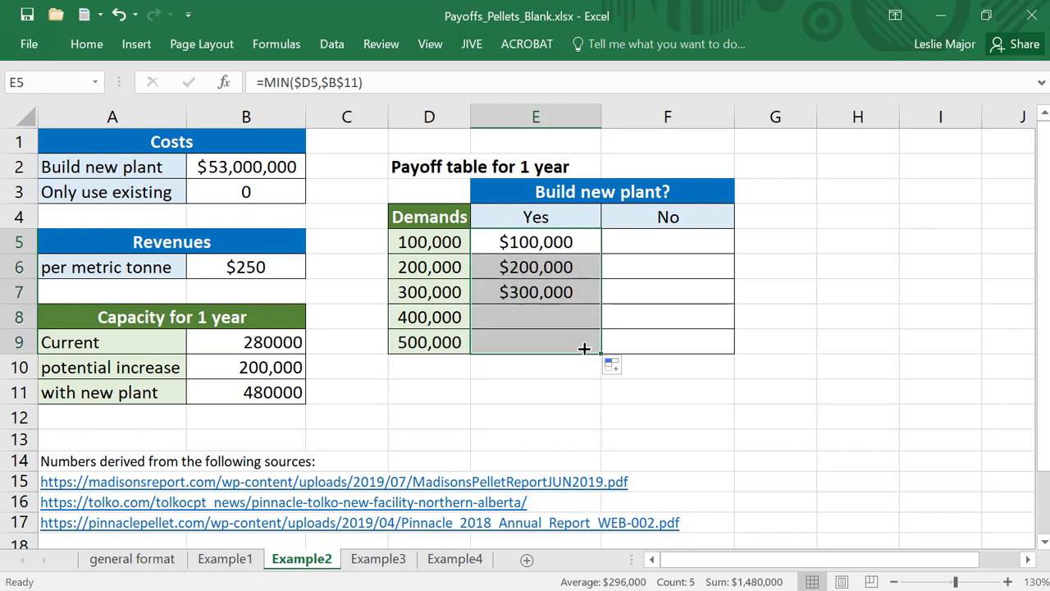
pyautogui.click(534, 345)
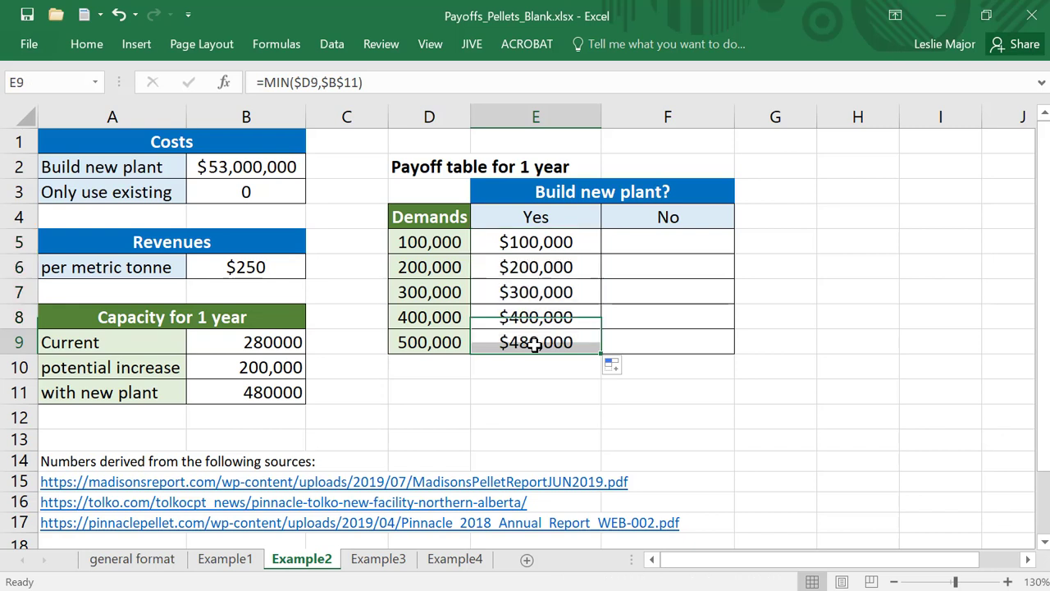
pyautogui.doubleClick(534, 344)
pyautogui.press('Return')
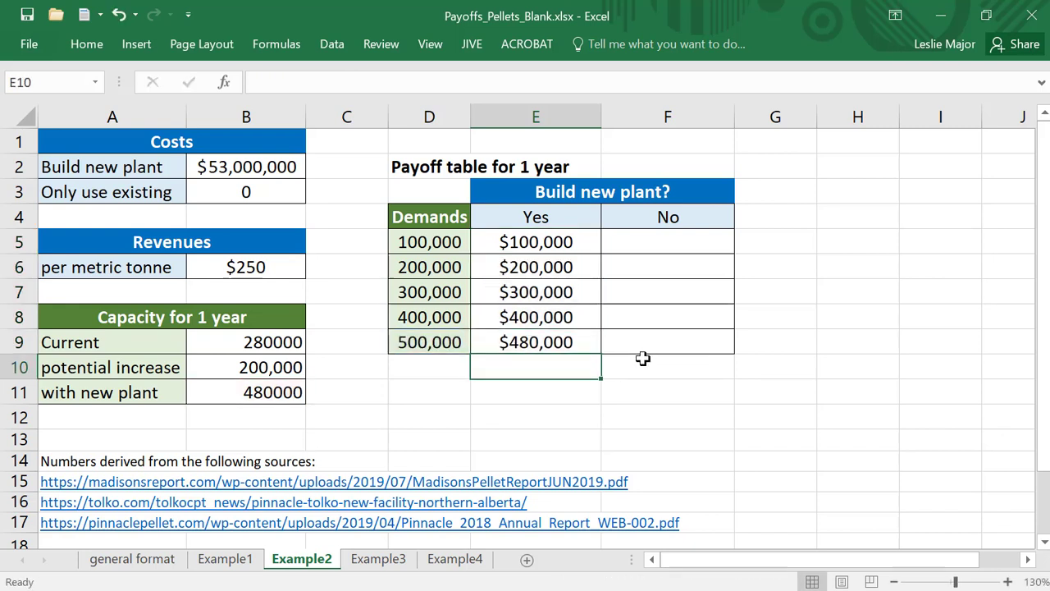
pyautogui.click(424, 337)
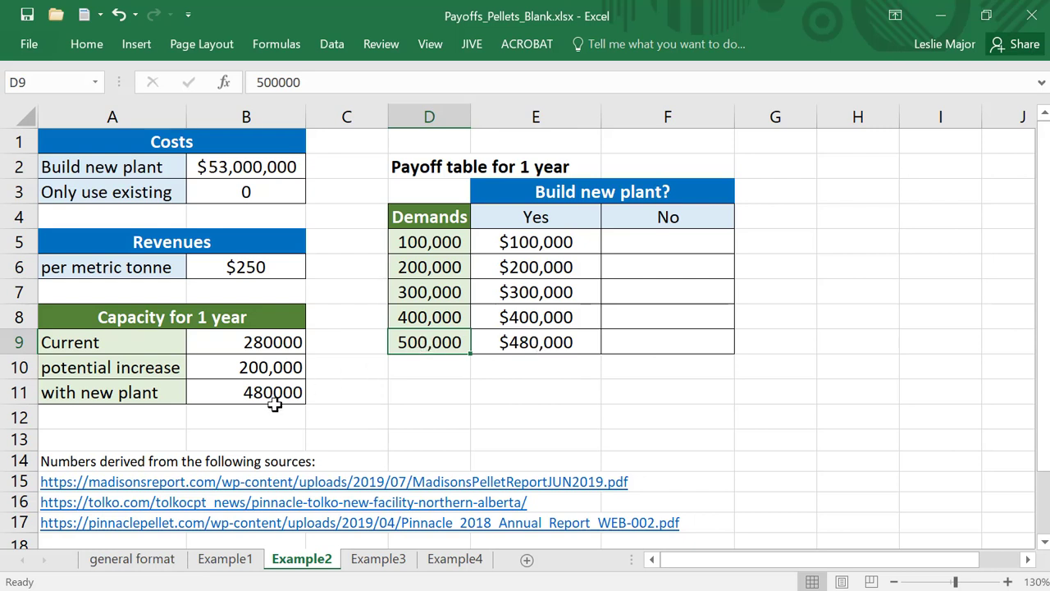
pyautogui.click(549, 339)
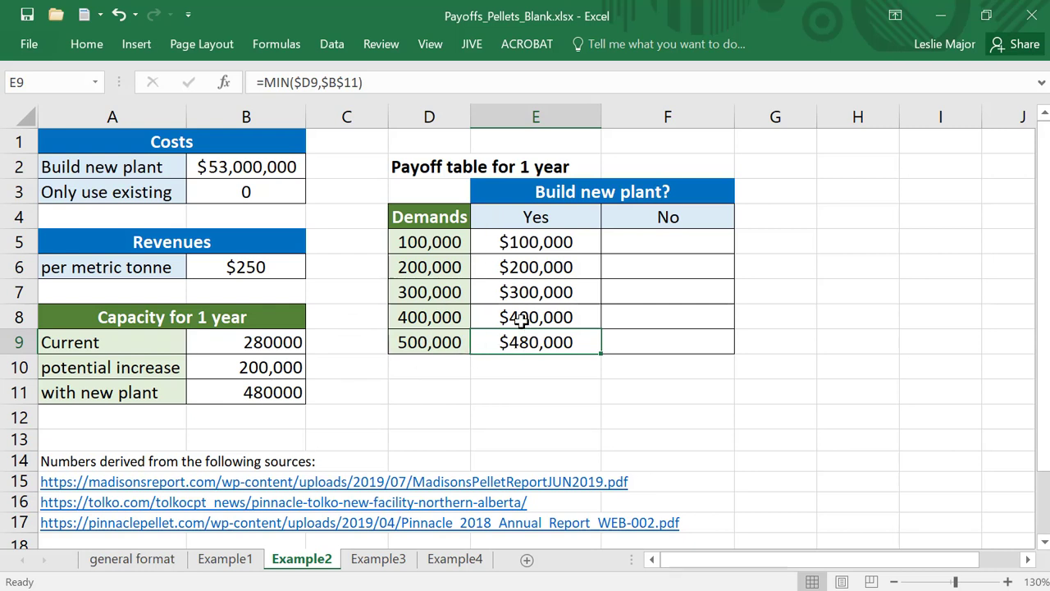
pyautogui.click(510, 239)
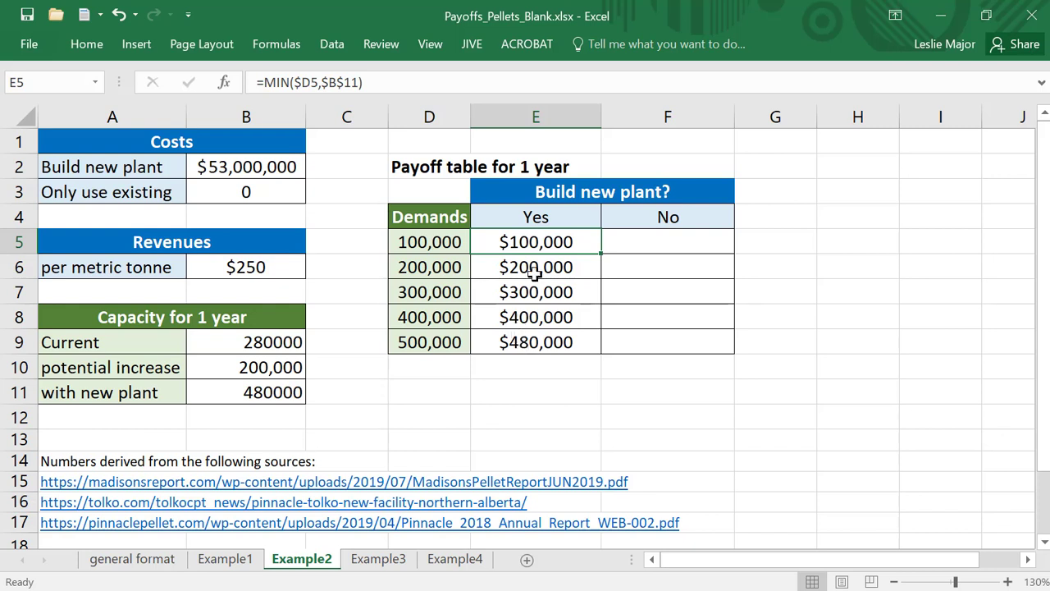
# Clear the copied results and extend E5 to =MIN($D5,$B$11)*$B$6-$B$2.
pyautogui.moveTo(536, 267); pyautogui.dragTo(541, 336)
pyautogui.press('Delete')
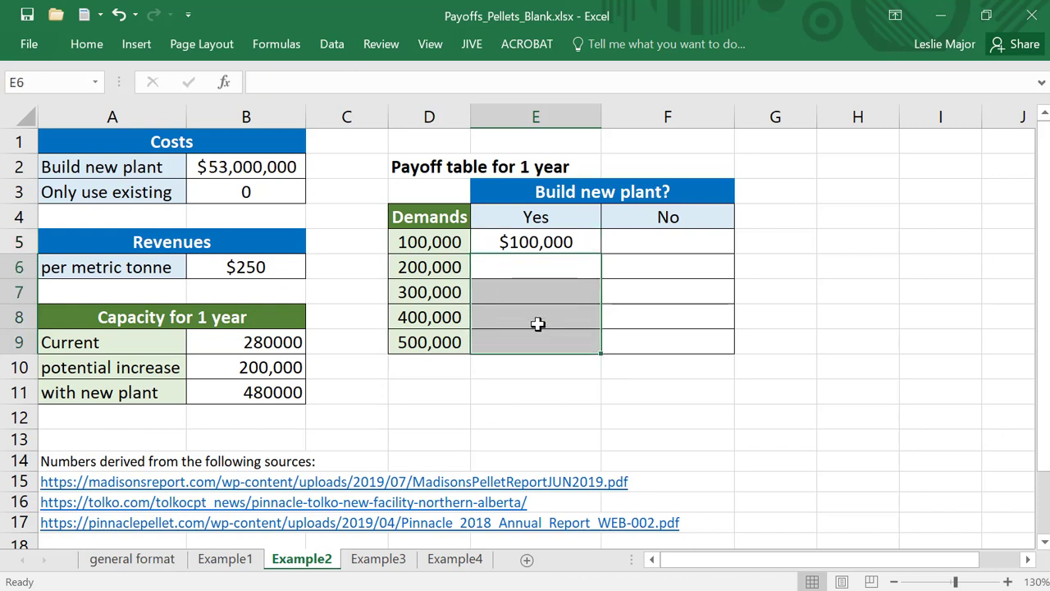
pyautogui.doubleClick(520, 241)
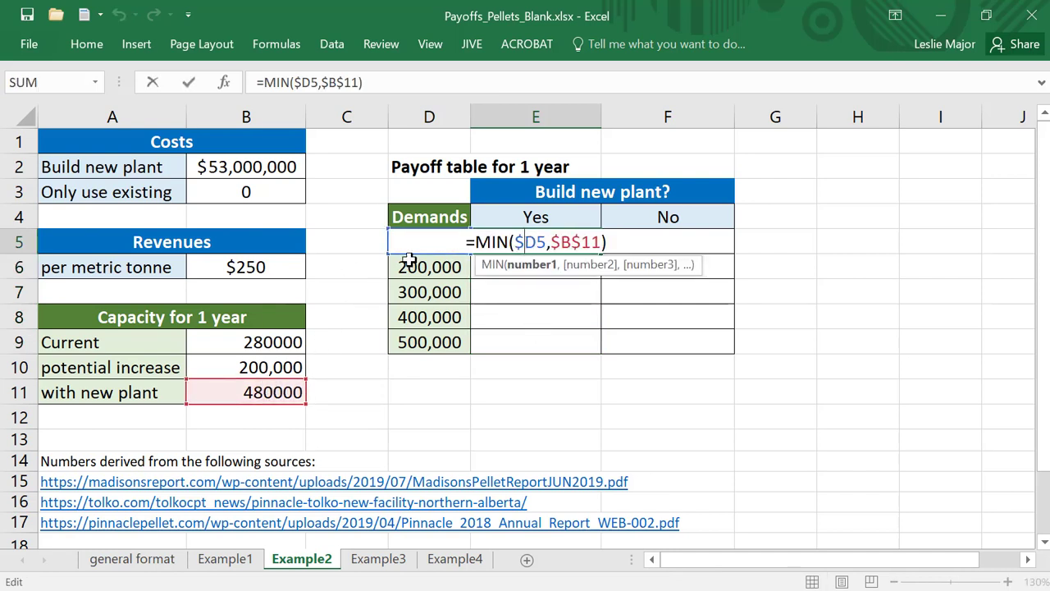
pyautogui.click(640, 241)
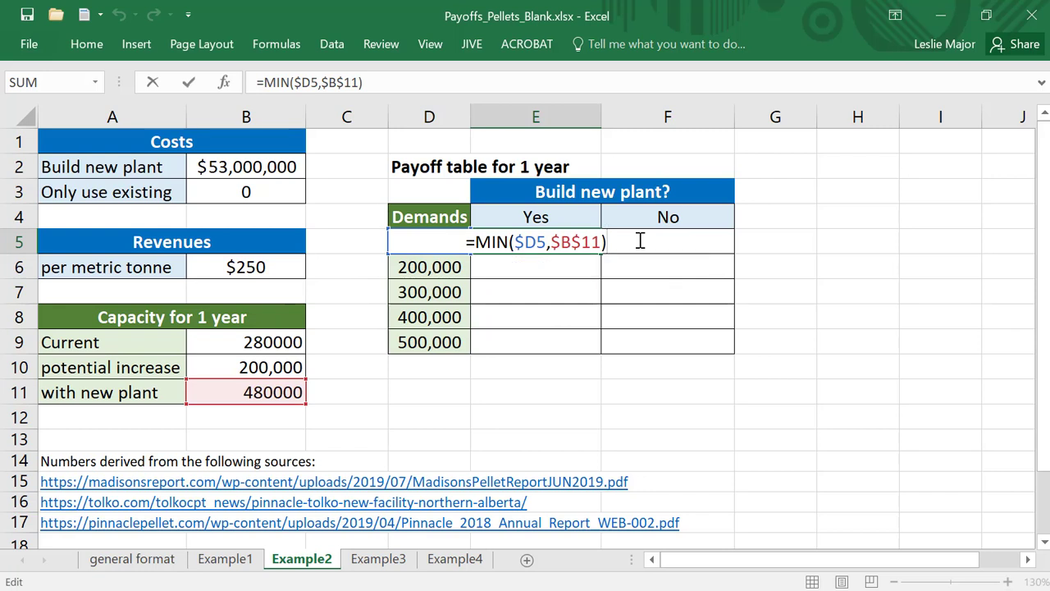
pyautogui.write('*')
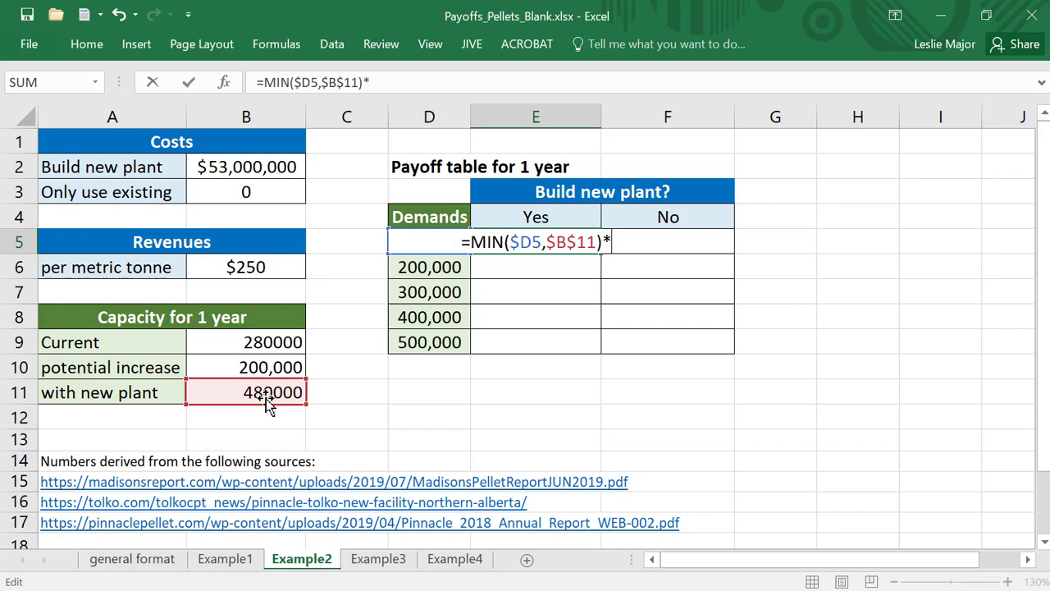
pyautogui.click(279, 269)
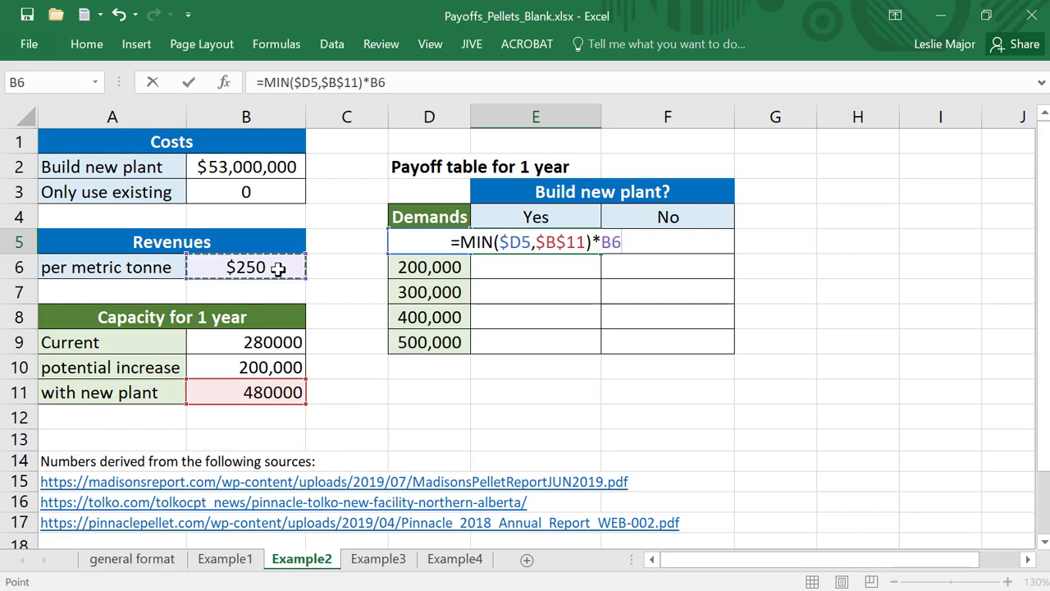
pyautogui.press('F4')
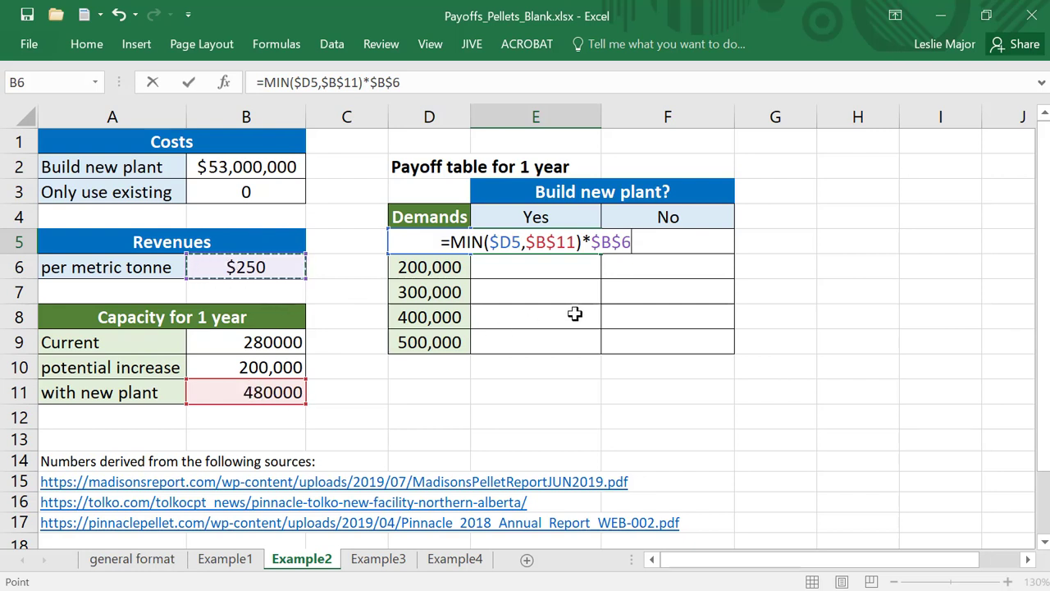
pyautogui.write('-')
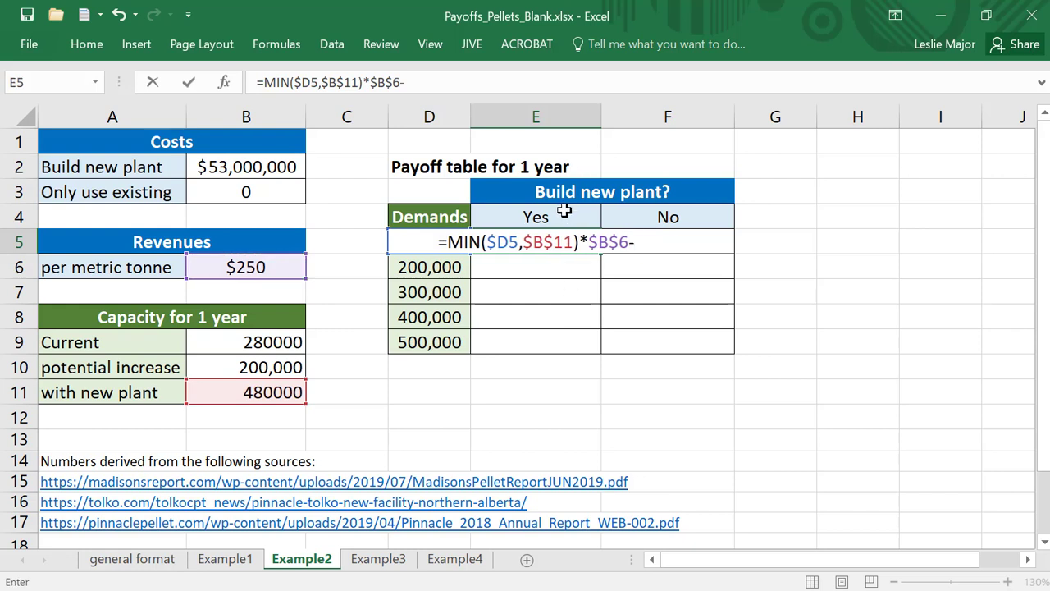
pyautogui.click(300, 168)
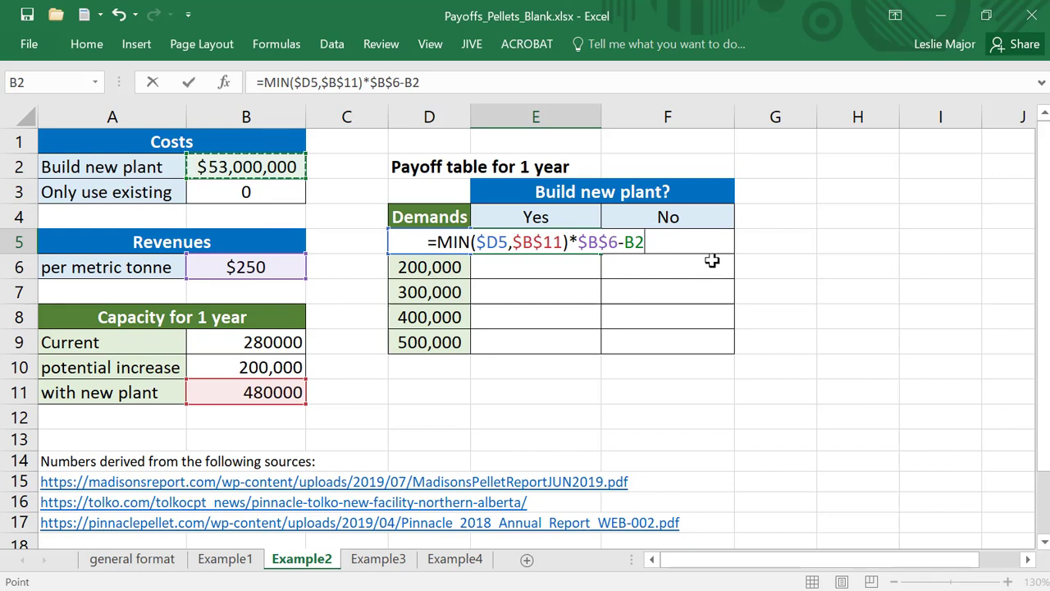
pyautogui.press('F4')
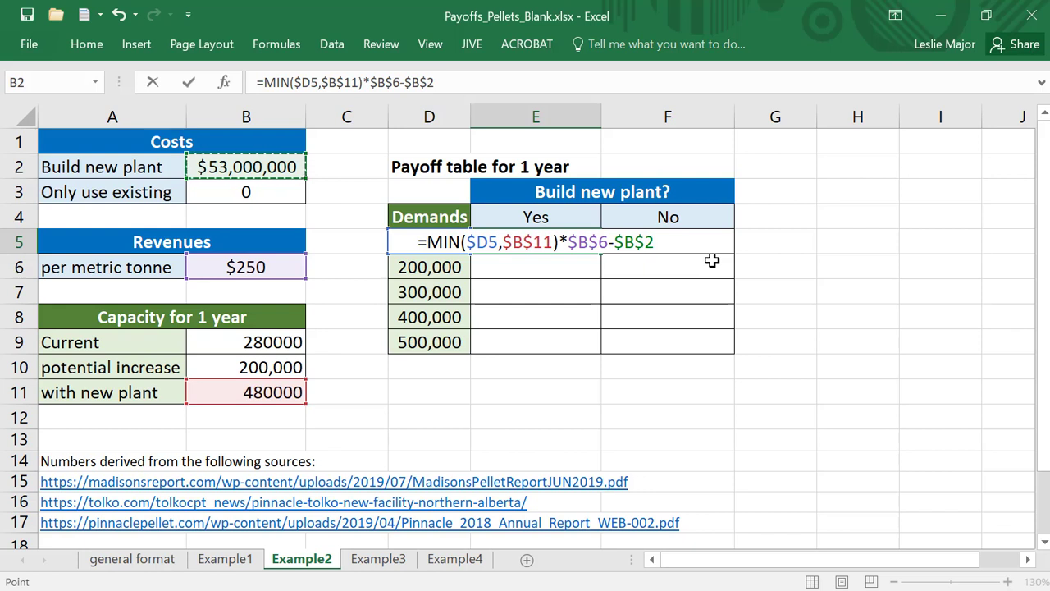
pyautogui.press('Return')
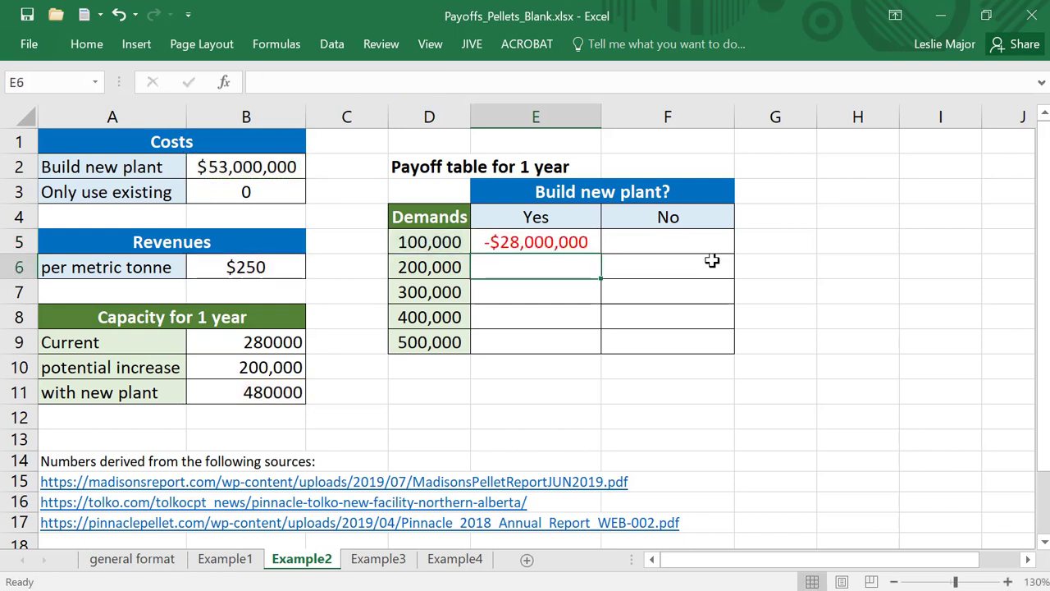
# Copy the Yes profit formula down to the 500,000 demand row.
pyautogui.press('Up')
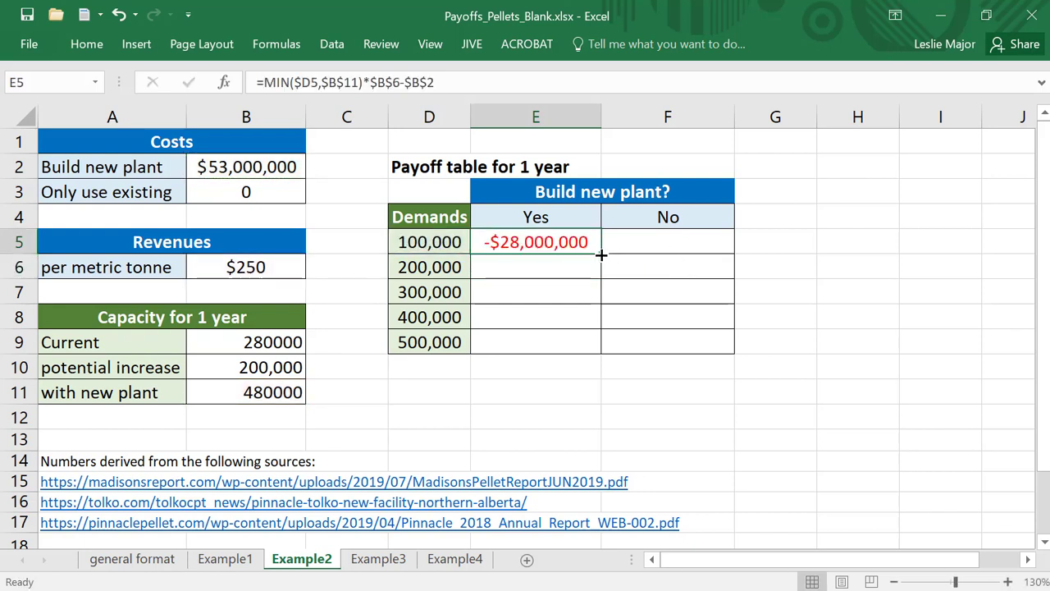
pyautogui.moveTo(601, 255); pyautogui.dragTo(598, 346)
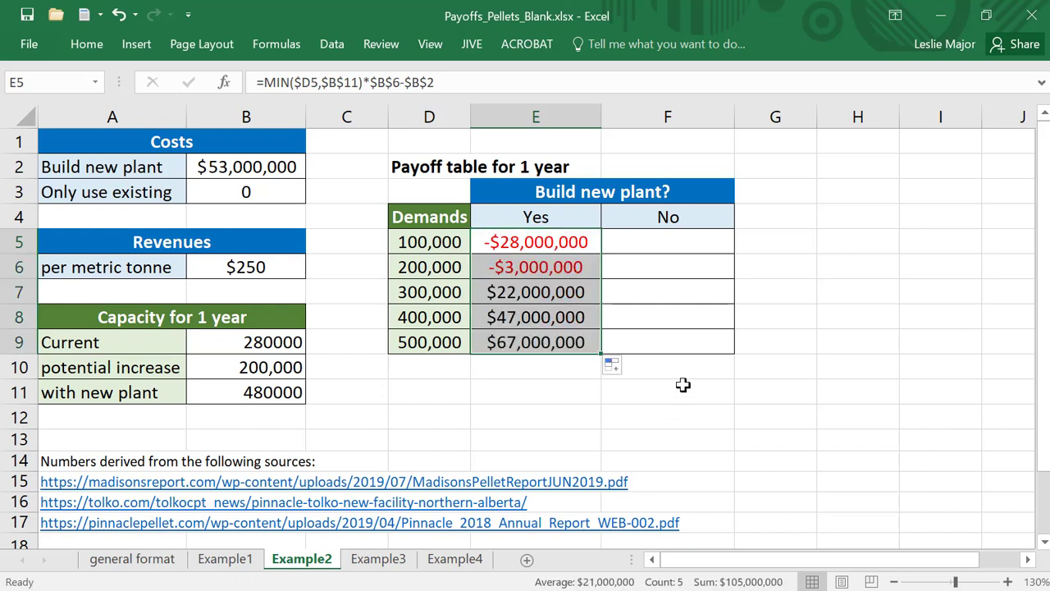
pyautogui.click(683, 384)
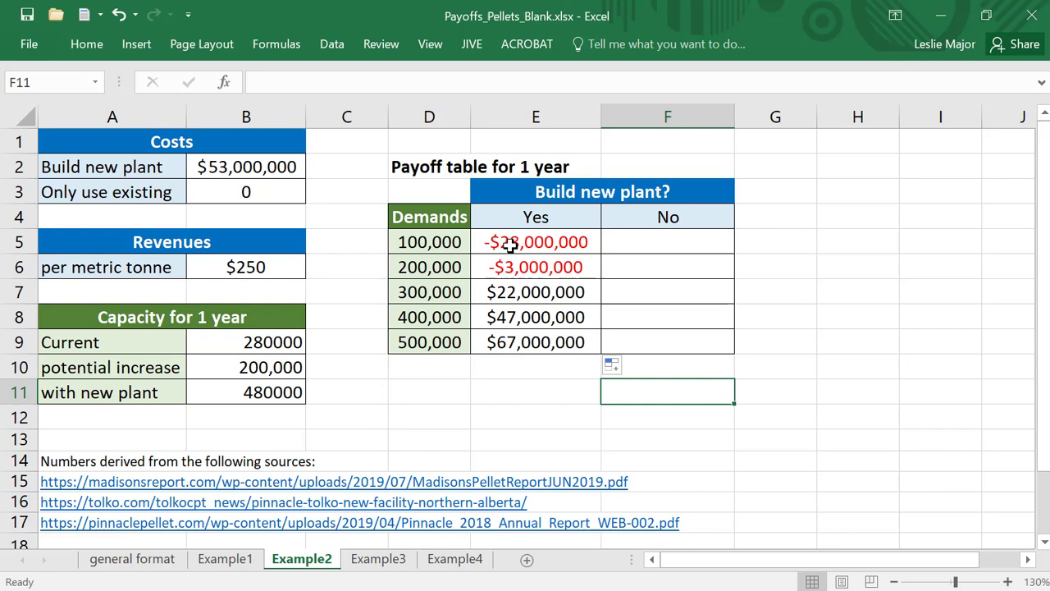
# Start F5 with =MIN($D5,$B$9), capping demand at the current 280000 capacity.
pyautogui.click(722, 246)
pyautogui.write('=')
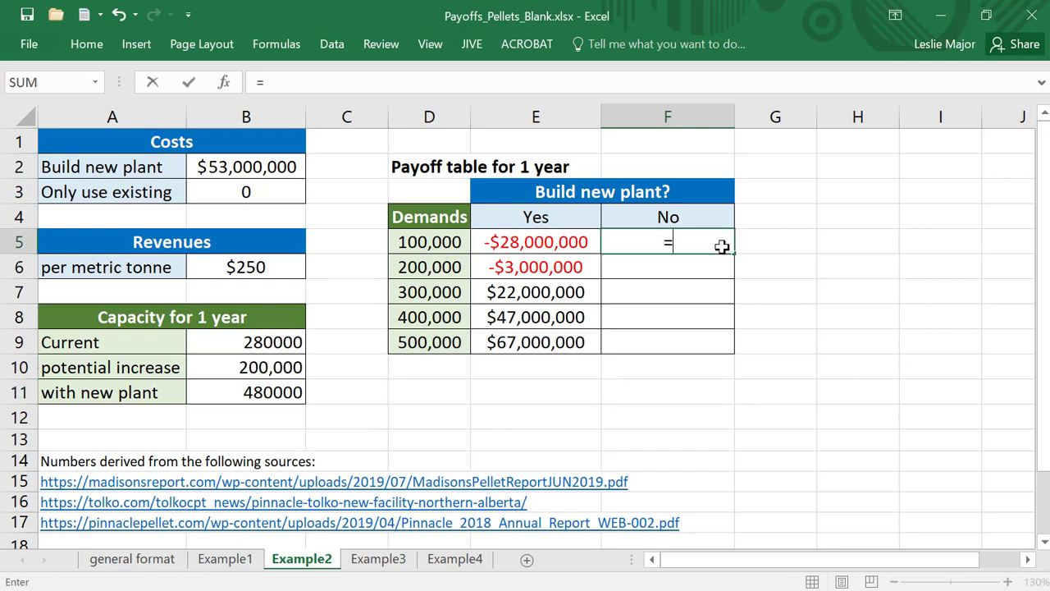
pyautogui.write('min(')
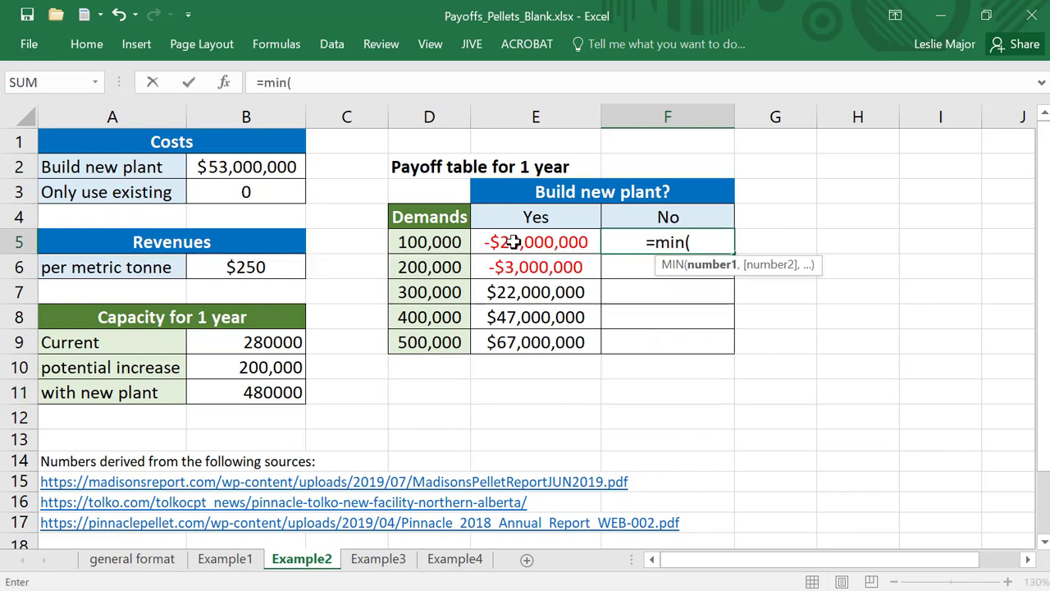
pyautogui.click(426, 242)
pyautogui.click(681, 242)
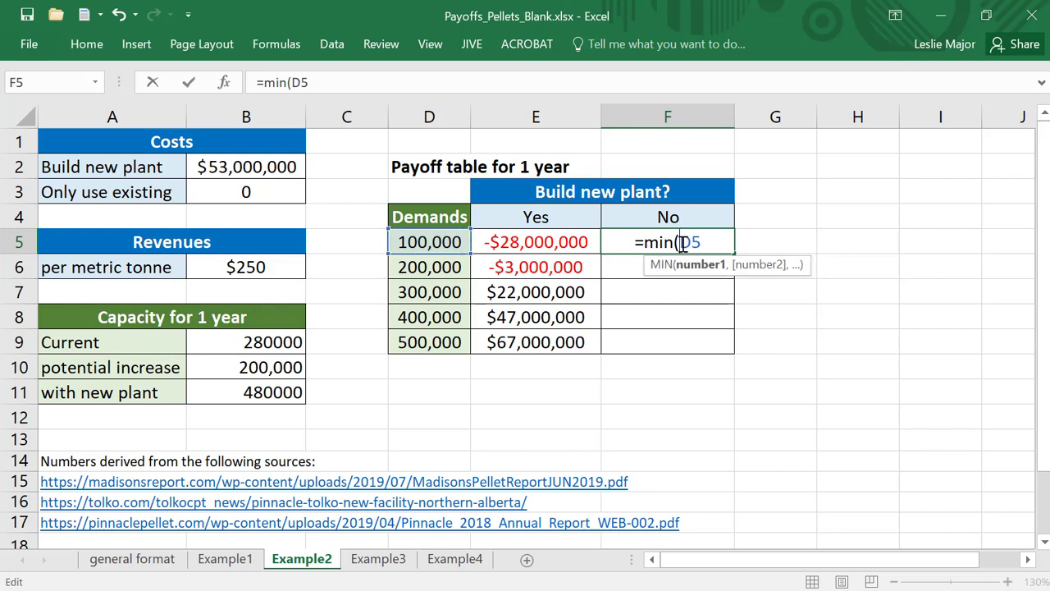
pyautogui.write('$D5')
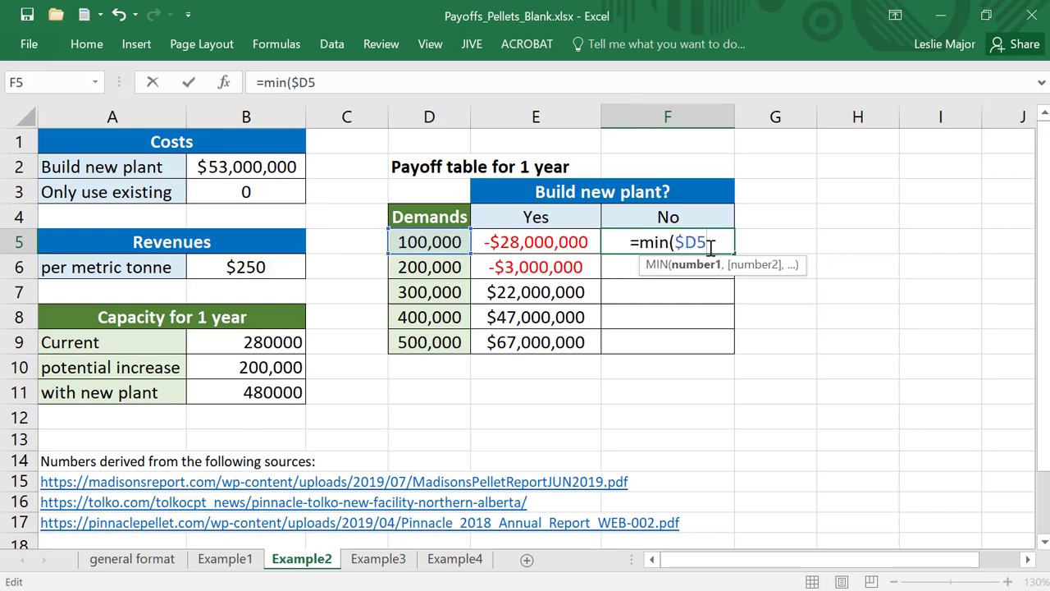
pyautogui.write(',')
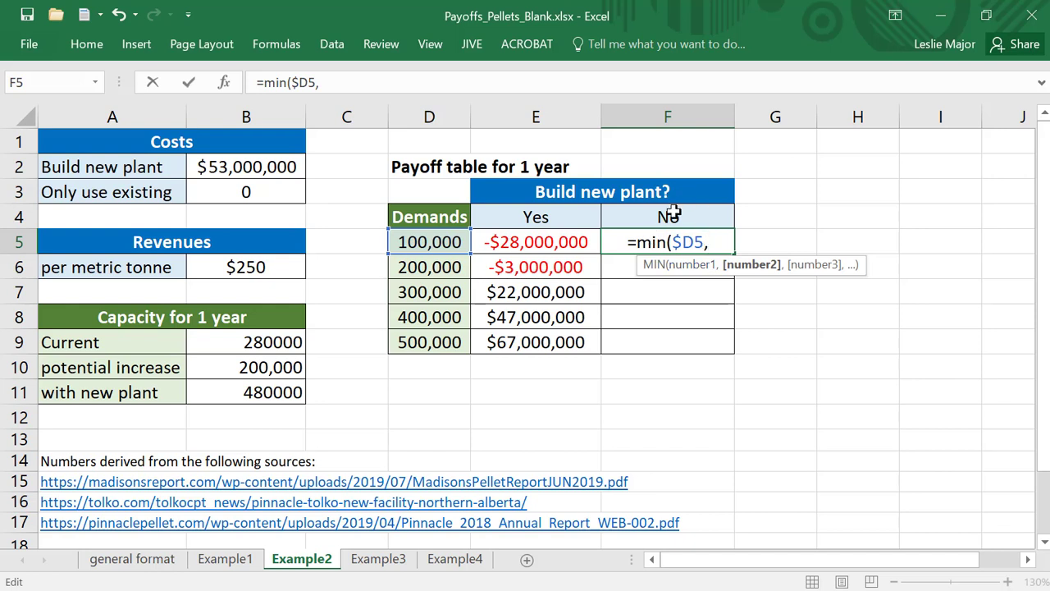
pyautogui.click(285, 343)
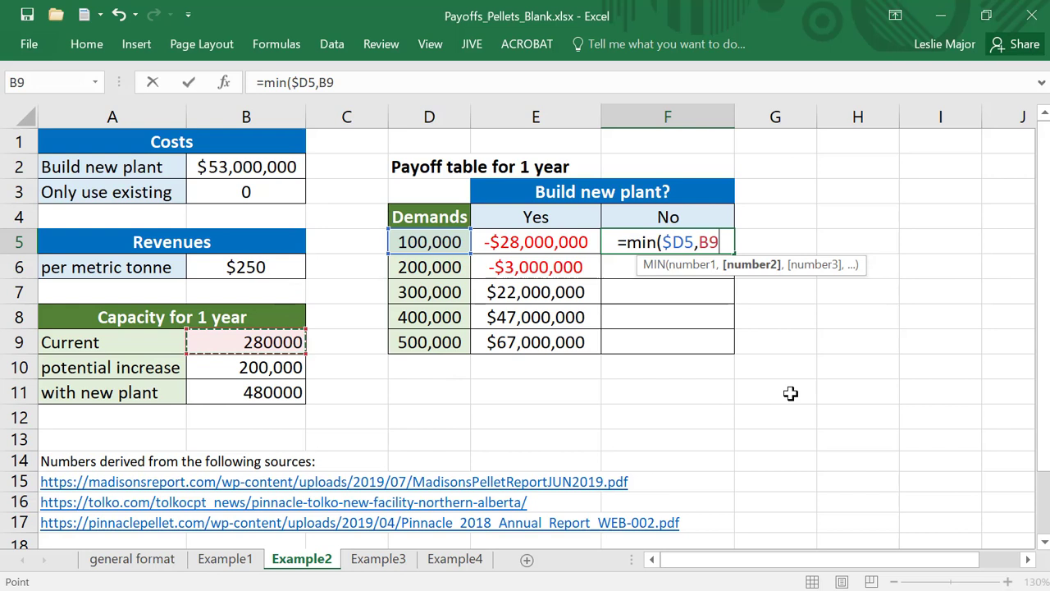
pyautogui.press('F4')
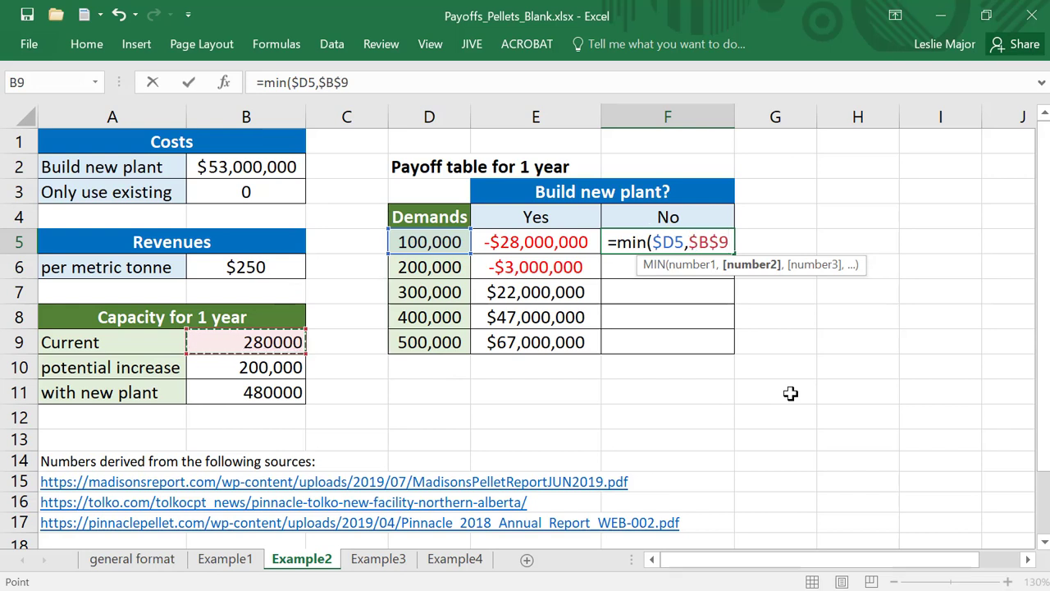
pyautogui.write(')*')
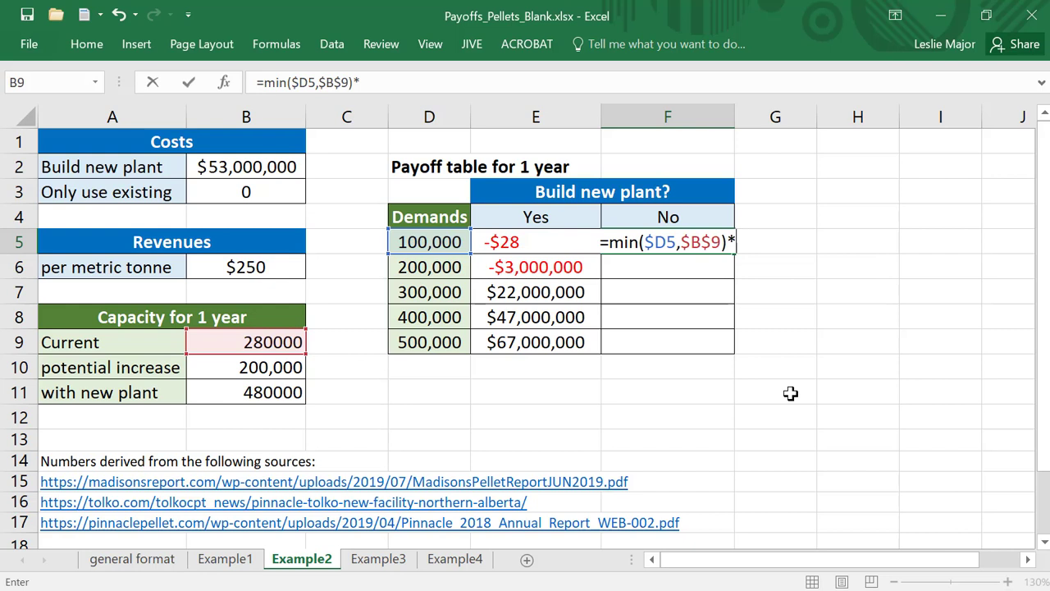
# Multiply by $B$6 revenue and subtract $B$3 existing cost, giving $25,000,000.
pyautogui.click(213, 268)
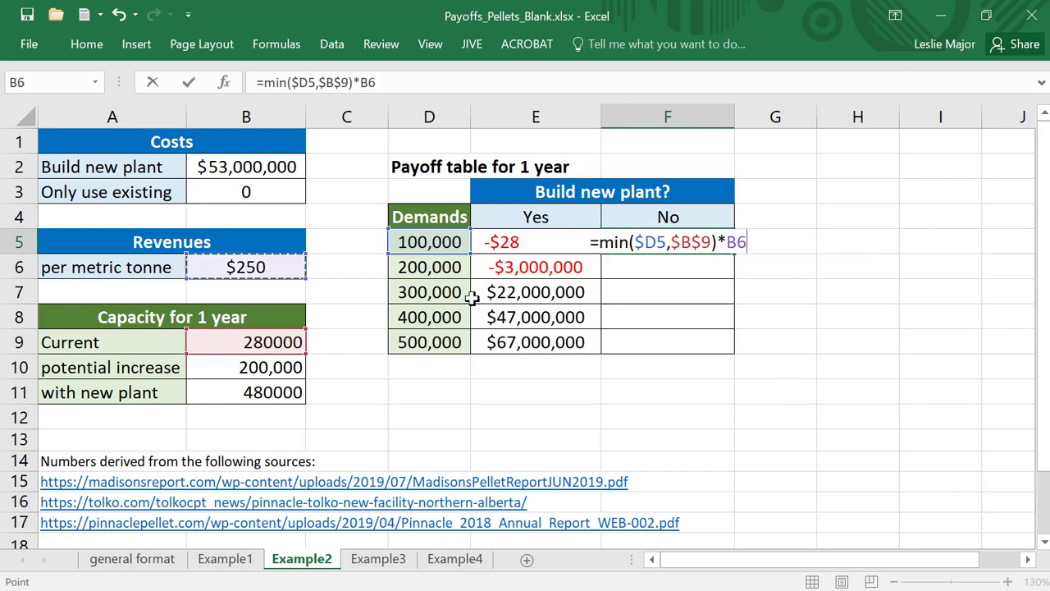
pyautogui.press('F4')
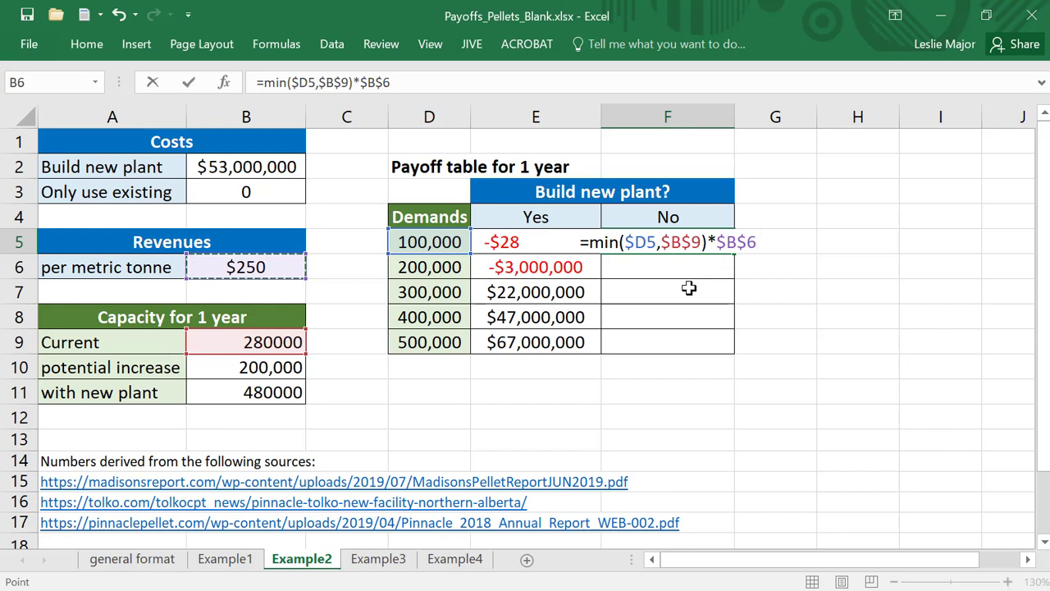
pyautogui.write('-')
pyautogui.click(248, 191)
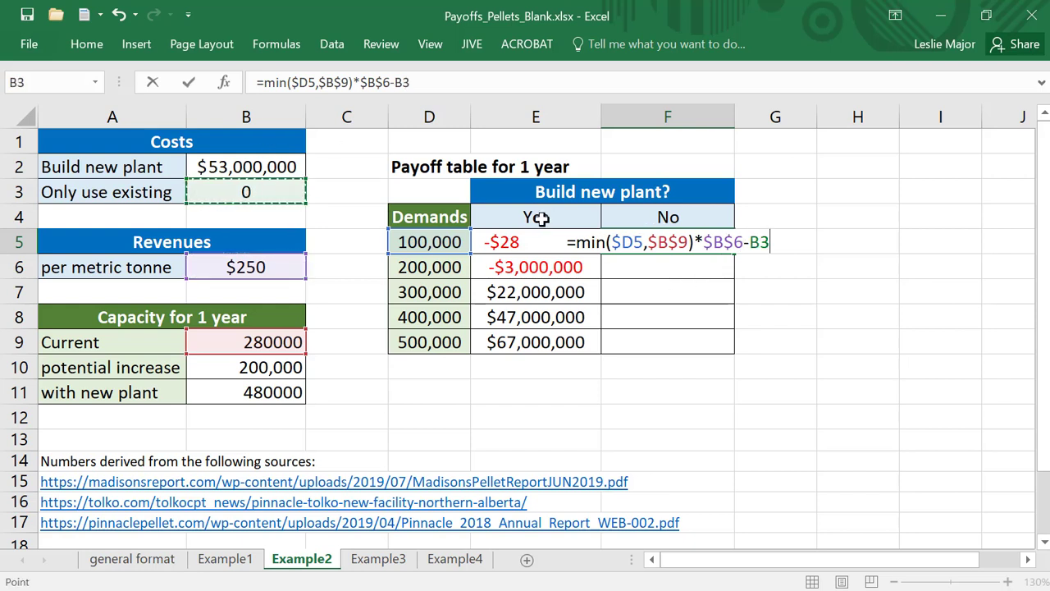
pyautogui.press('F4')
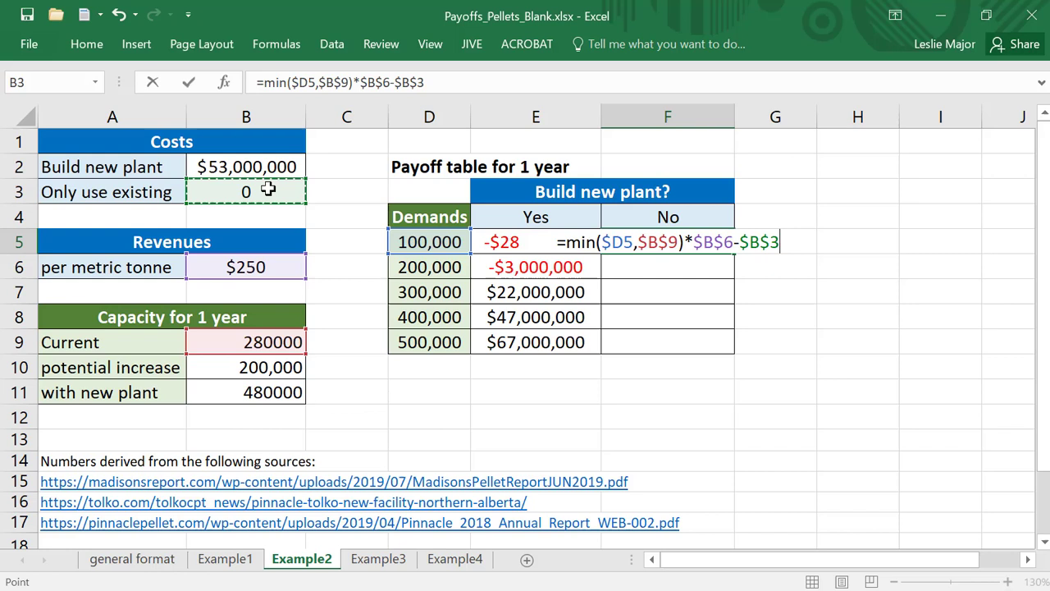
pyautogui.press('Return')
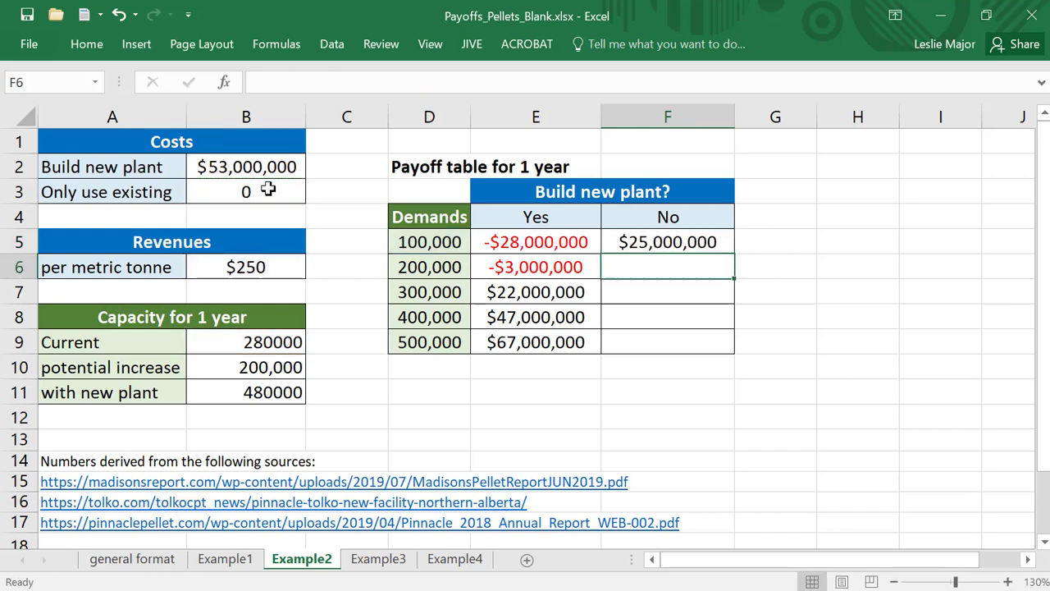
pyautogui.press('Up')
# Copy the No formula down to 500,000 demand and check D5, E5 and F5.
pyautogui.moveTo(732, 251); pyautogui.dragTo(733, 349)
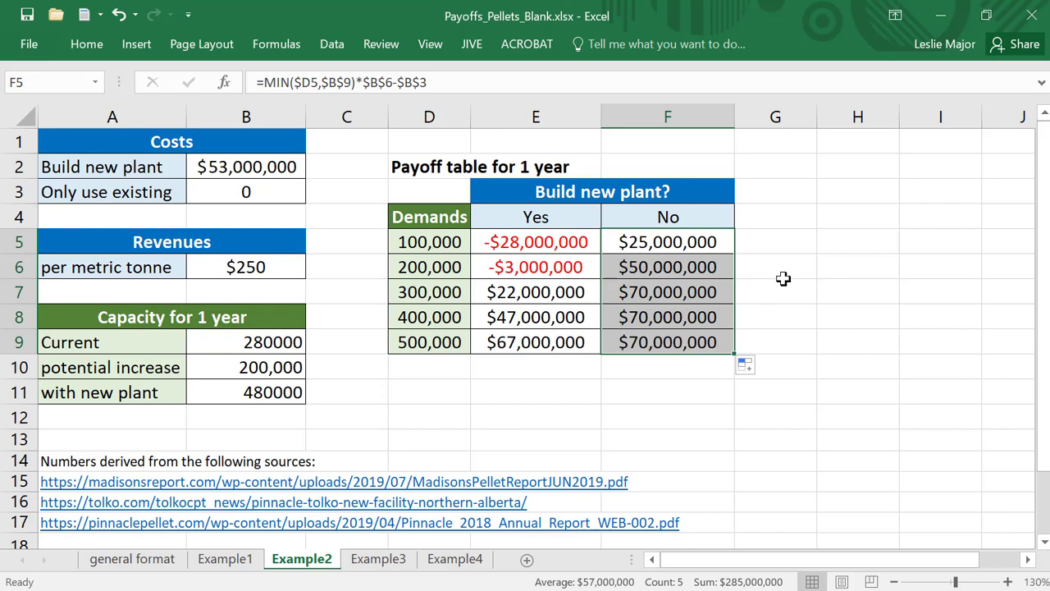
pyautogui.click(761, 287)
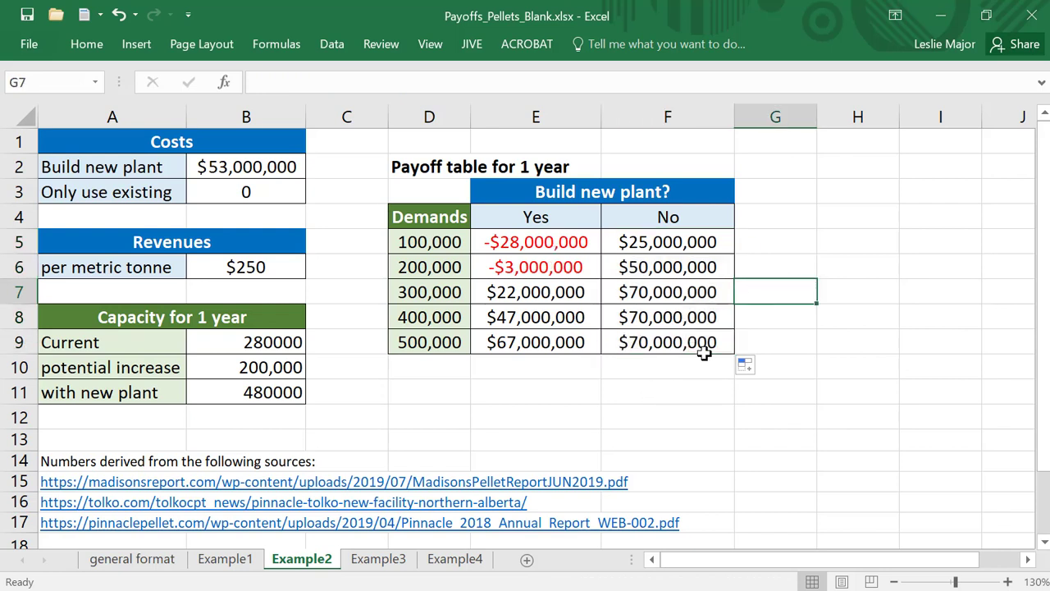
pyautogui.click(450, 241)
pyautogui.click(525, 242)
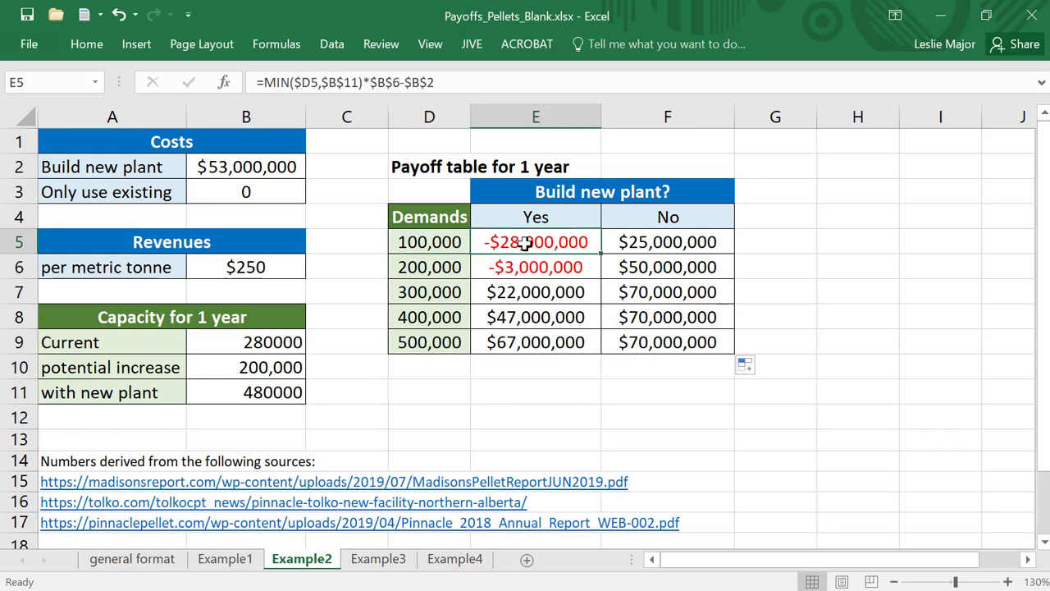
pyautogui.click(638, 251)
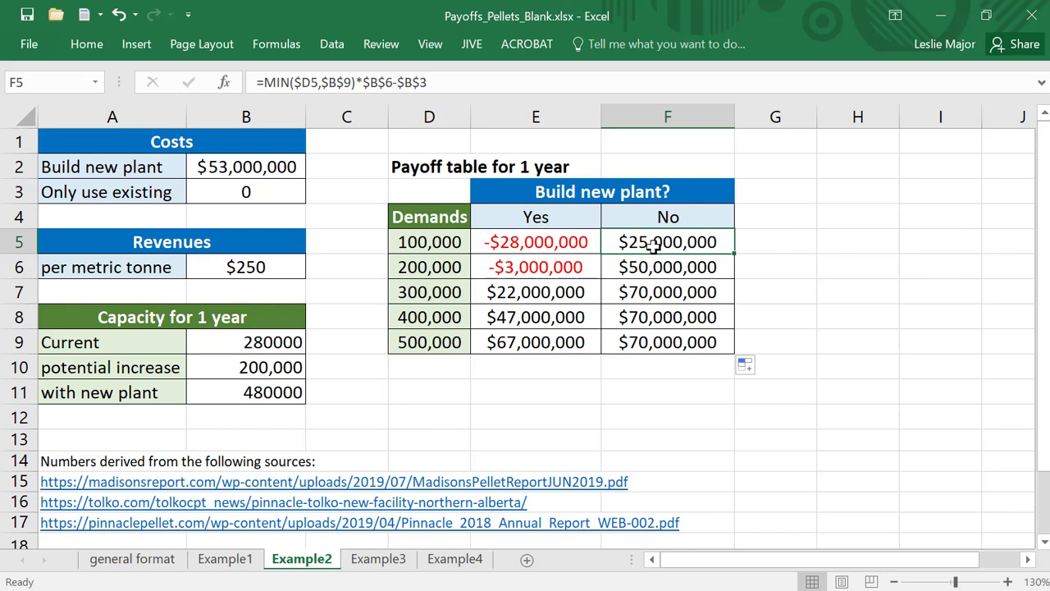
# Check the Yes and No payoff formulas in the 500,000 demand row.
pyautogui.click(630, 391)
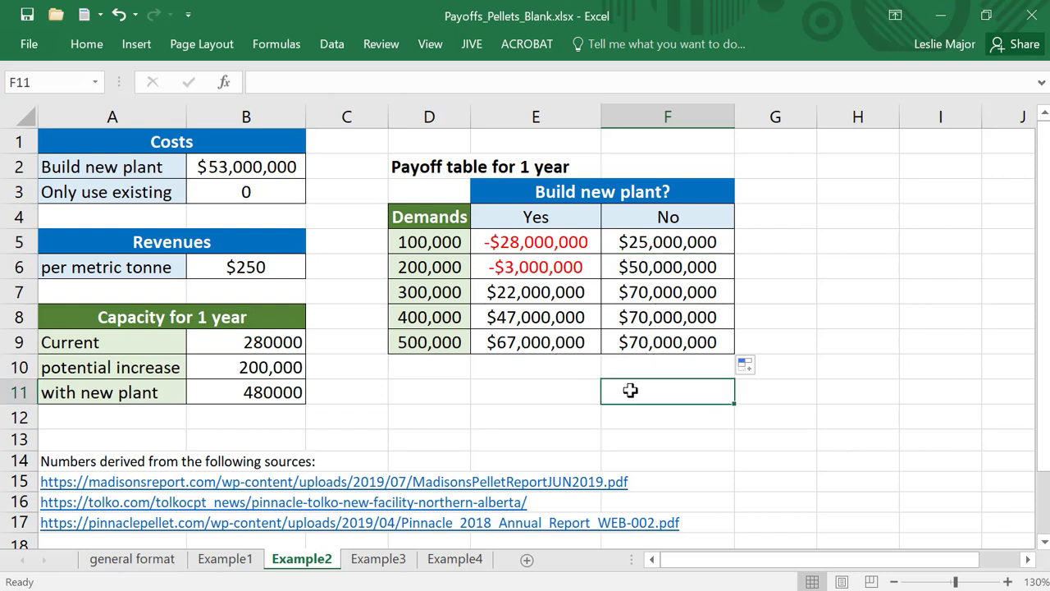
pyautogui.click(548, 346)
pyautogui.moveTo(548, 346); pyautogui.dragTo(693, 347)
pyautogui.click(778, 323)
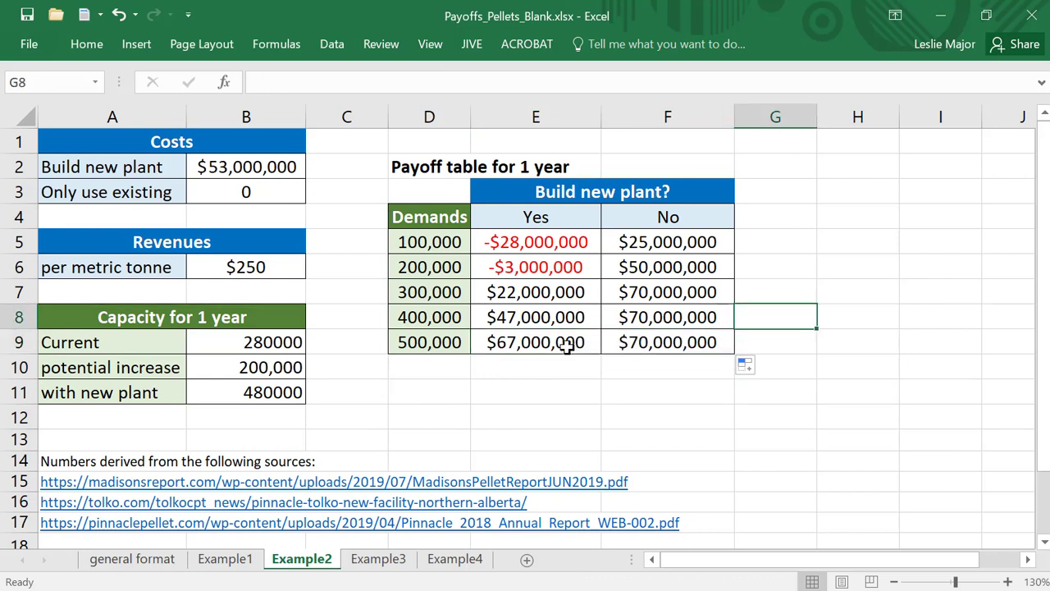
pyautogui.moveTo(567, 346); pyautogui.dragTo(613, 350)
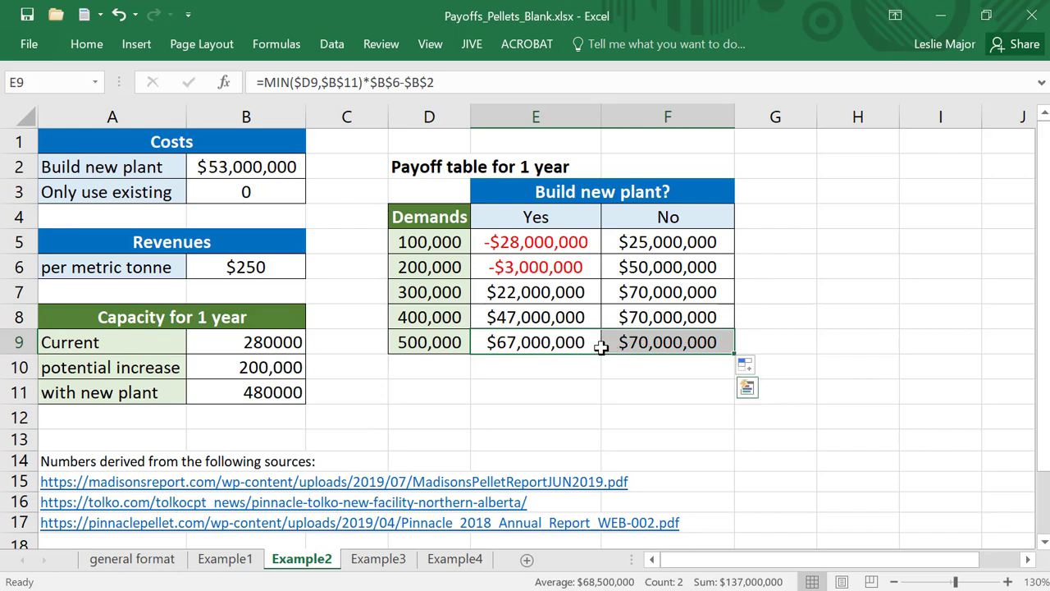
pyautogui.click(630, 348)
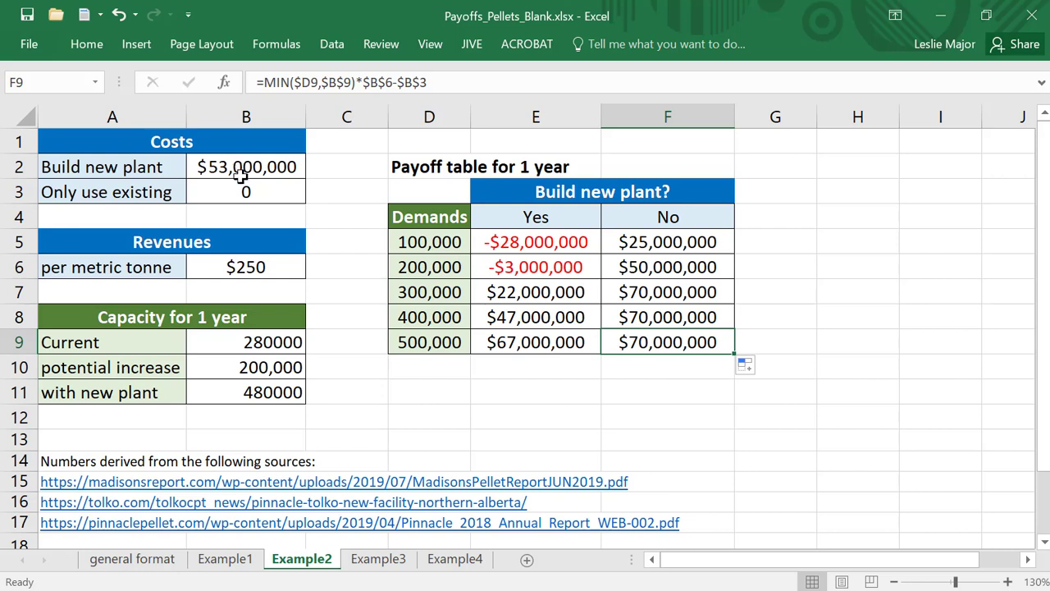
pyautogui.click(906, 339)
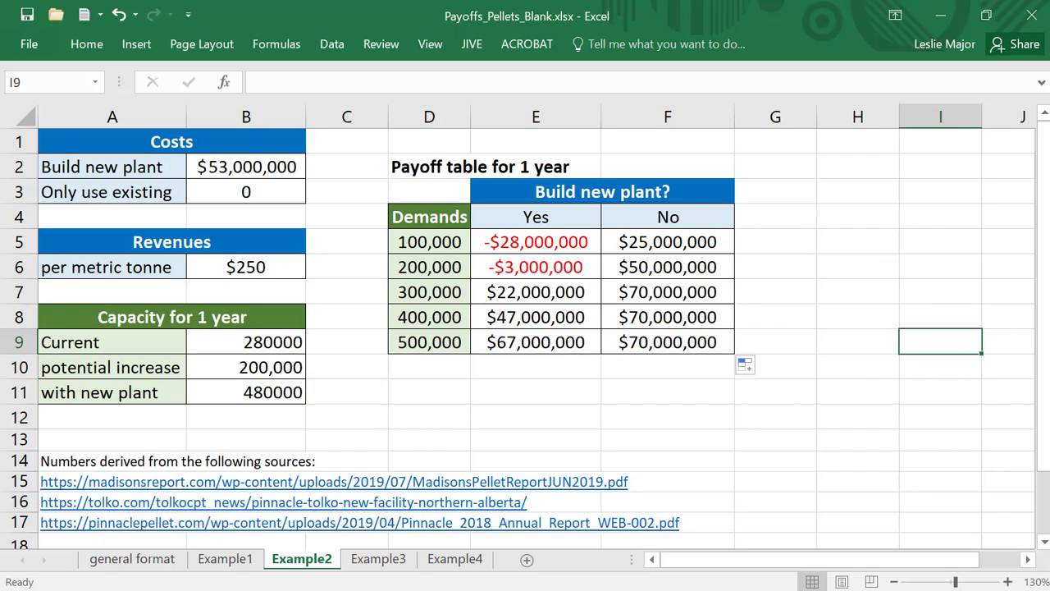